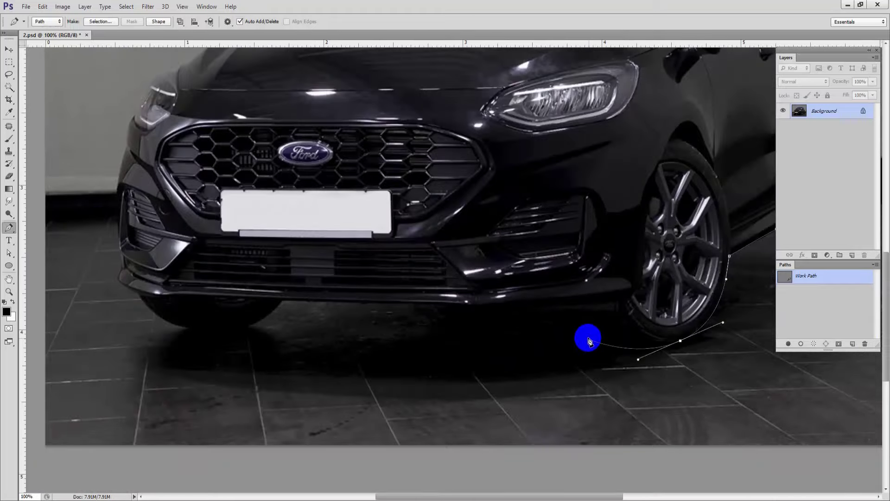
# Step: Continue the Pen path along the front bumper's underside, around the far front wheel and up the bumper's outer edge
pyautogui.moveTo(574, 314)
pyautogui.mouseDown()
pyautogui.moveTo(551, 278)
pyautogui.moveTo(487, 313)
pyautogui.moveTo(461, 300)
pyautogui.moveTo(308, 296)
pyautogui.moveTo(282, 302)
pyautogui.moveTo(275, 313)
pyautogui.moveTo(566, 309)
pyautogui.mouseUp()
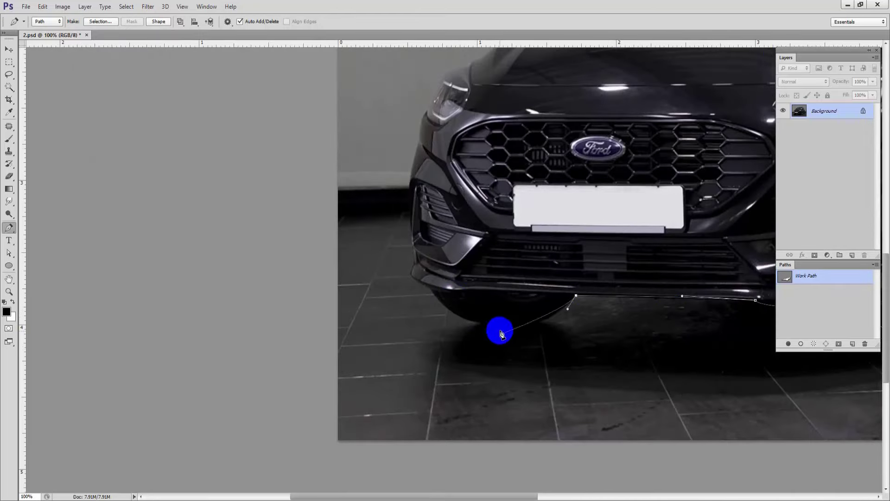
pyautogui.moveTo(501, 324); pyautogui.dragTo(446, 322)
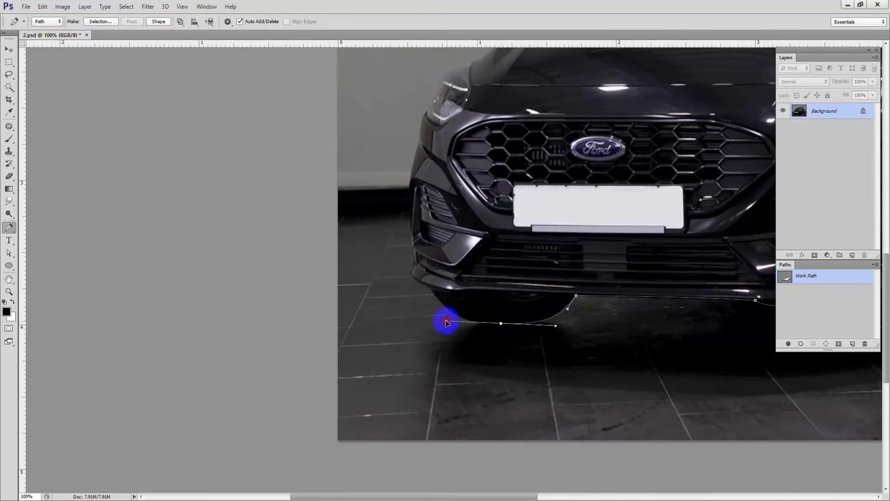
pyautogui.moveTo(432, 289); pyautogui.dragTo(418, 253)
pyautogui.click(411, 232)
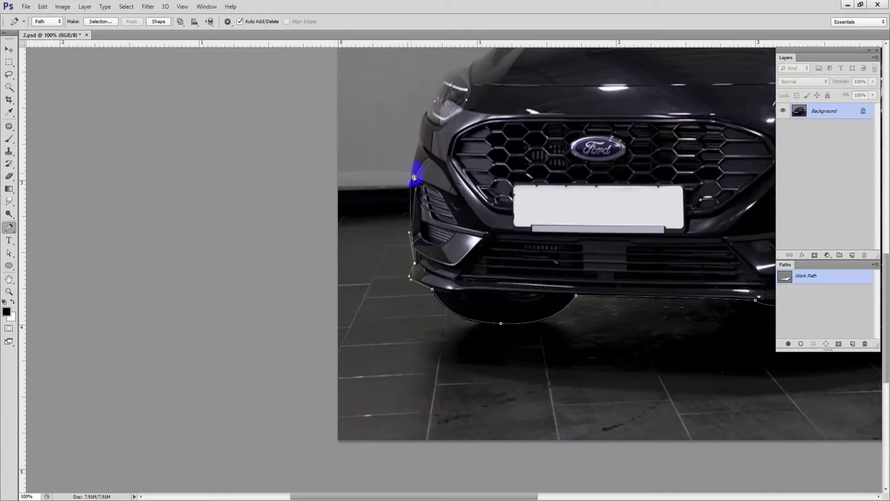
pyautogui.moveTo(412, 171); pyautogui.dragTo(423, 136)
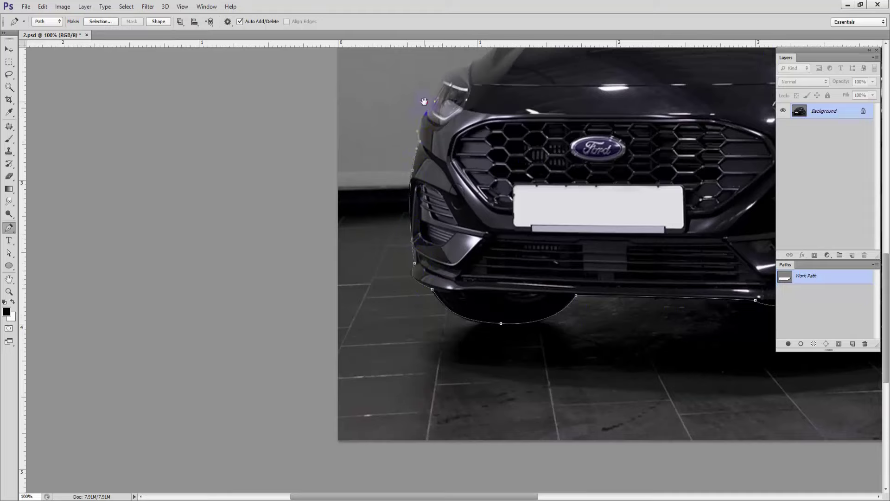
# Step: Extend the path around the far headlight, along the hood edge and around the far side mirror
pyautogui.moveTo(424, 102); pyautogui.dragTo(395, 304)
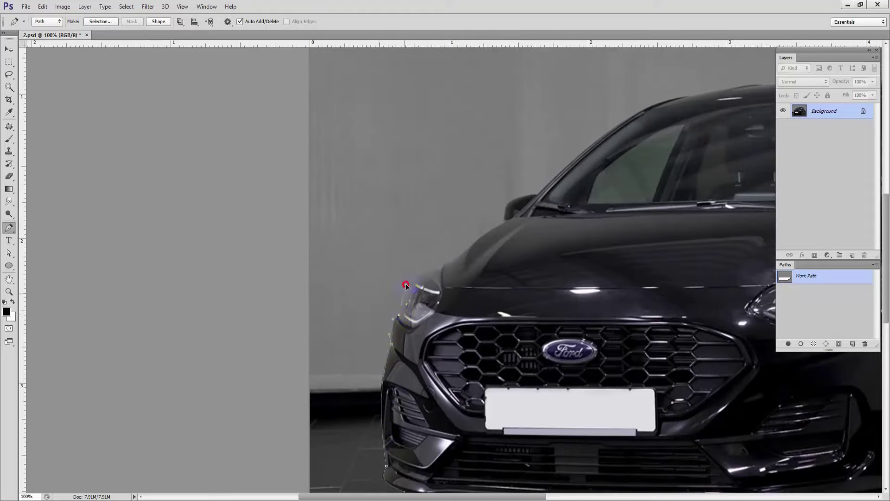
pyautogui.click(406, 283)
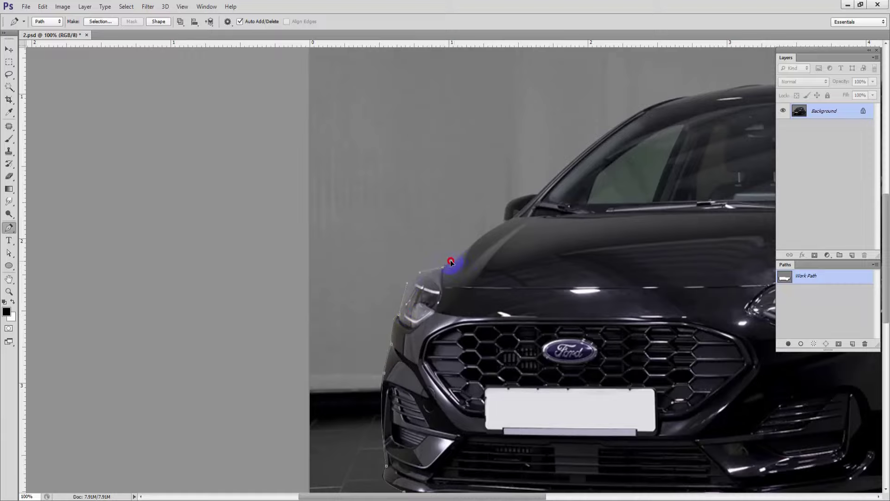
pyautogui.scroll(1, 487, 260)
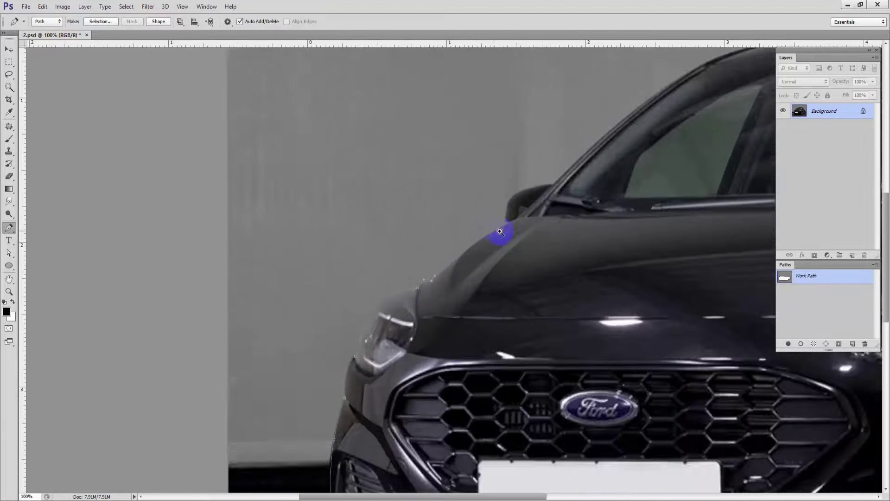
pyautogui.click(513, 222)
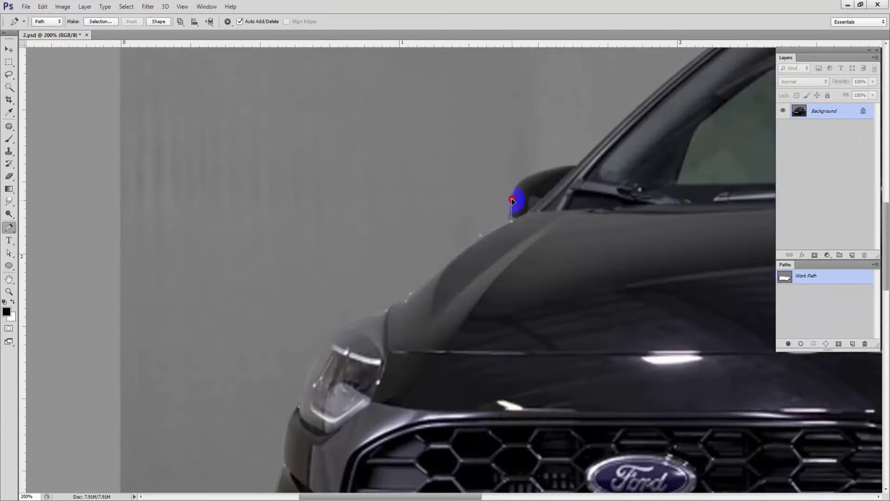
pyautogui.click(514, 185)
pyautogui.click(530, 177)
pyautogui.click(547, 168)
# Step: Trace the path up the far windshield pillar and across the car's roofline
pyautogui.click(641, 112)
pyautogui.moveTo(644, 101); pyautogui.dragTo(492, 258)
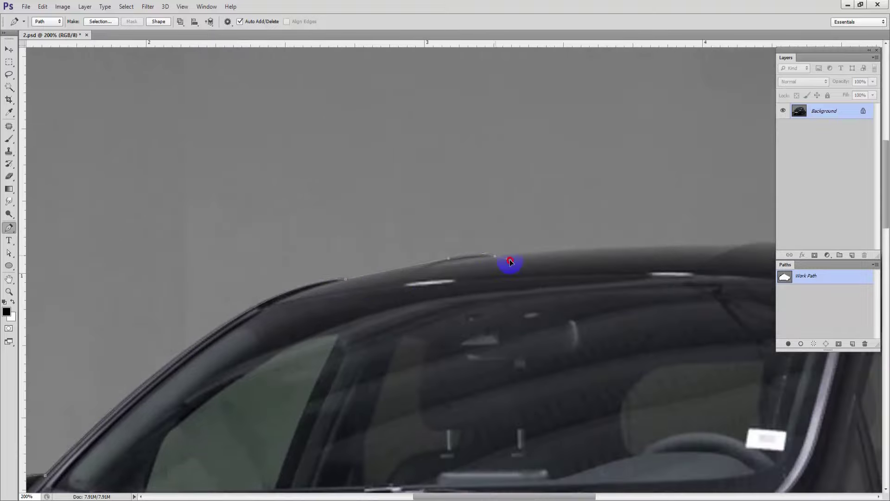
pyautogui.moveTo(622, 249); pyautogui.dragTo(487, 273)
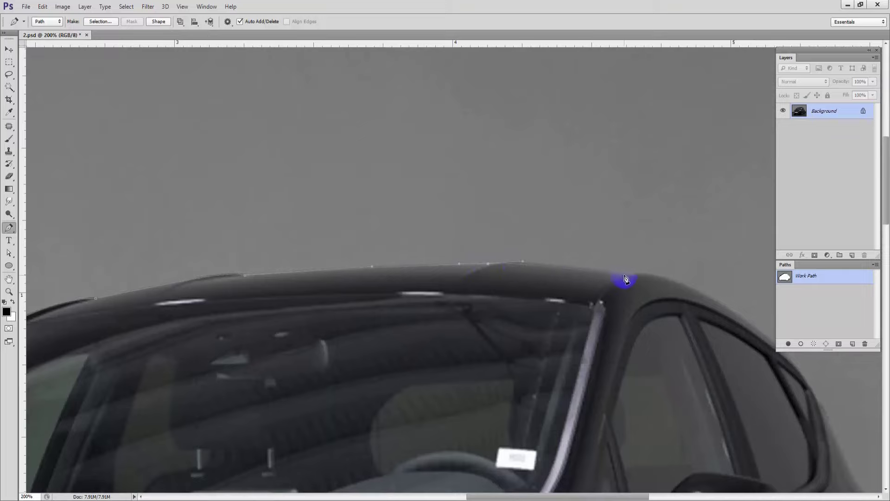
pyautogui.moveTo(648, 274); pyautogui.dragTo(404, 221)
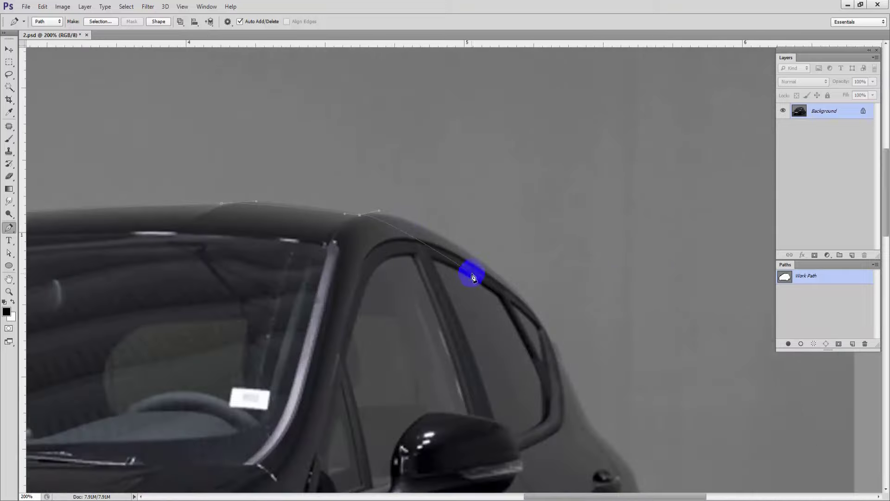
# Step: Trace the rear edge of the car down past the door handle and close the outline at the rear wheel
pyautogui.click(521, 288)
pyautogui.moveTo(522, 288); pyautogui.dragTo(473, 199)
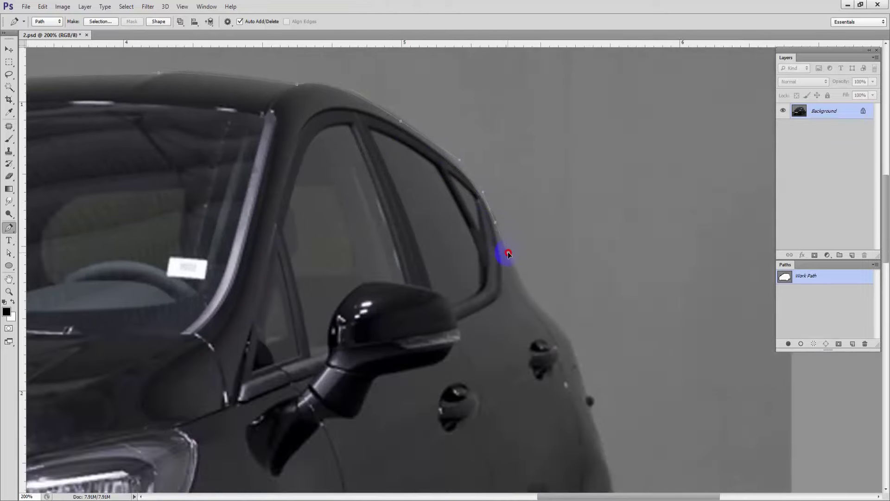
pyautogui.moveTo(570, 335); pyautogui.dragTo(498, 137)
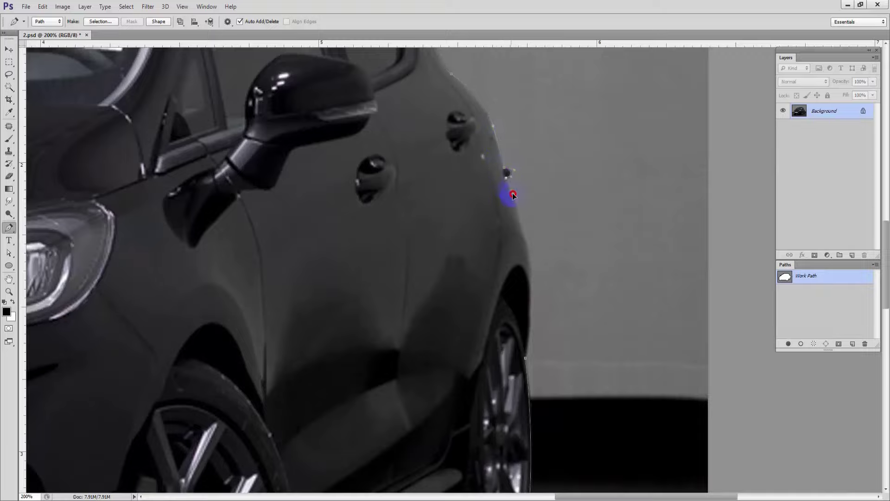
pyautogui.moveTo(523, 220); pyautogui.dragTo(499, 112)
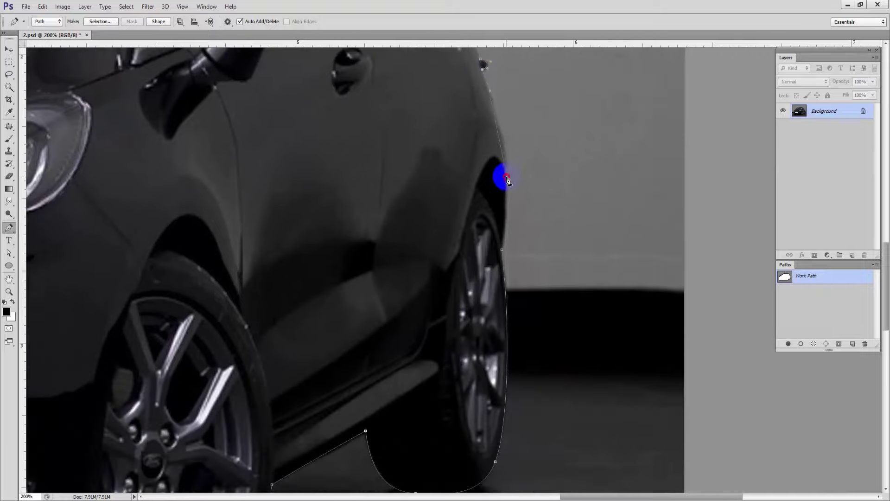
pyautogui.moveTo(506, 179); pyautogui.dragTo(504, 211)
pyautogui.click(499, 250)
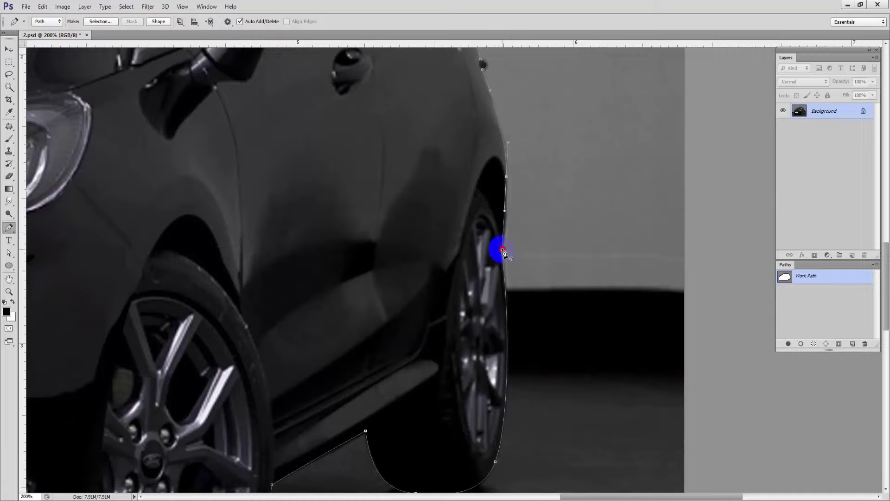
# Step: Outline the see-through area of the near front side window, above the mirror, as a closed subpath
pyautogui.moveTo(503, 251); pyautogui.dragTo(538, 359)
pyautogui.moveTo(199, 135); pyautogui.dragTo(368, 233)
pyautogui.moveTo(475, 166); pyautogui.dragTo(590, 297)
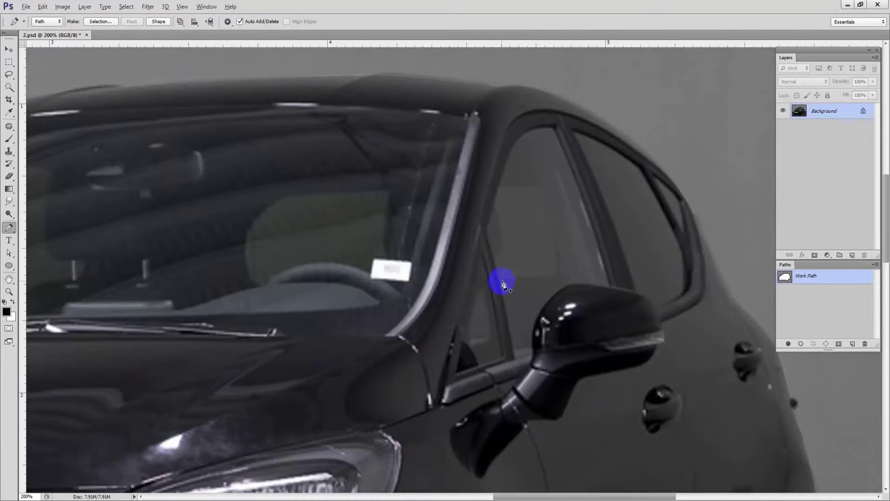
pyautogui.moveTo(502, 281); pyautogui.dragTo(562, 263)
pyautogui.moveTo(537, 187); pyautogui.dragTo(502, 229)
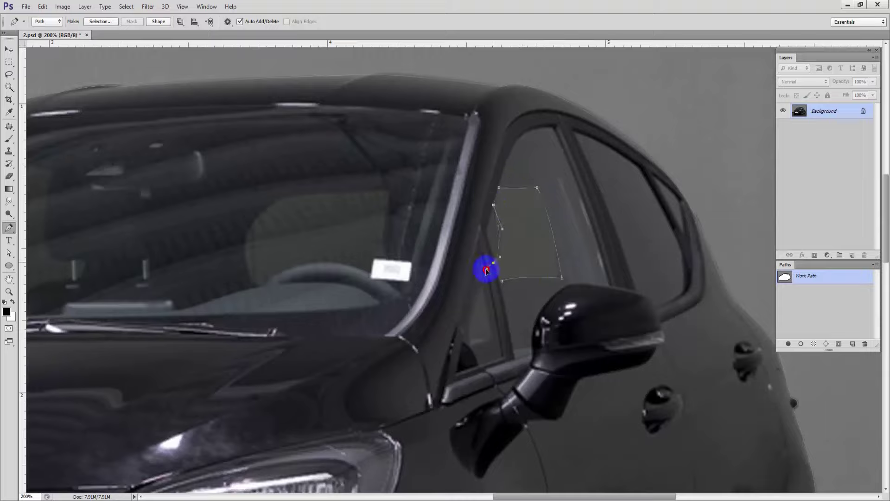
pyautogui.click(502, 282)
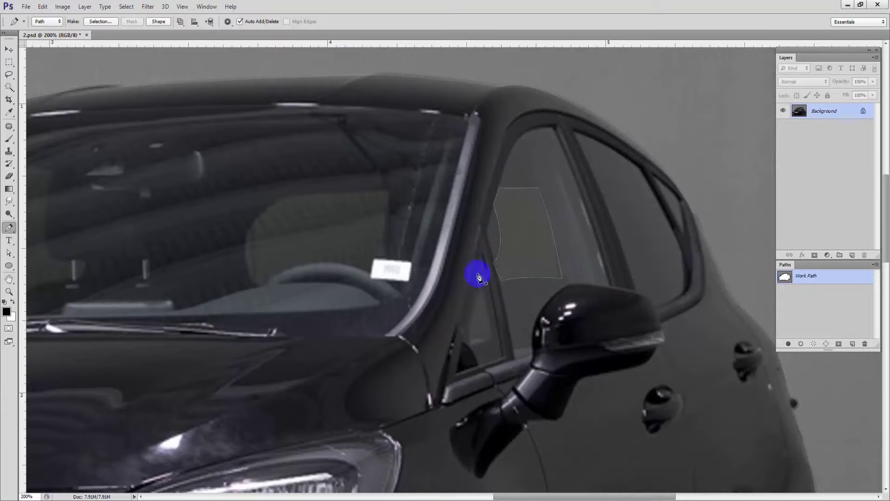
# Step: Outline the see-through area above the steering wheel, seen through the windshield, as a closed subpath
pyautogui.moveTo(413, 255); pyautogui.dragTo(550, 258)
pyautogui.moveTo(402, 291); pyautogui.dragTo(412, 273)
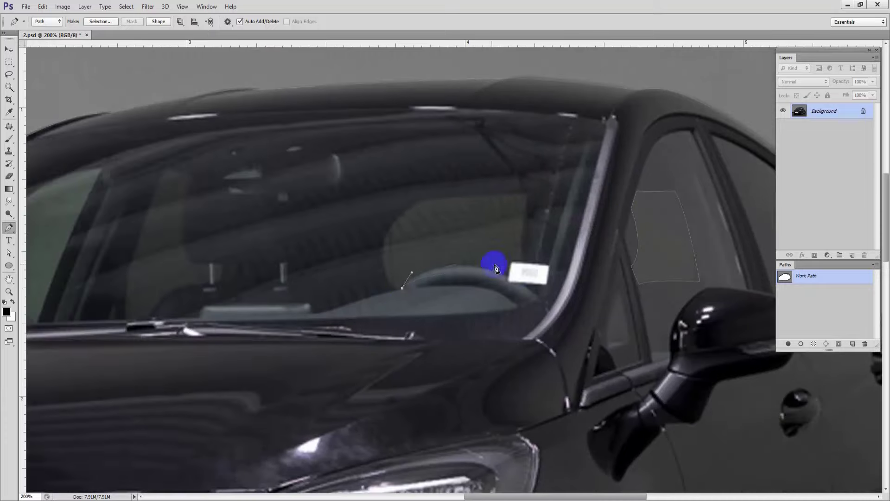
pyautogui.moveTo(510, 279); pyautogui.dragTo(532, 192)
pyautogui.click(468, 195)
pyautogui.click(432, 193)
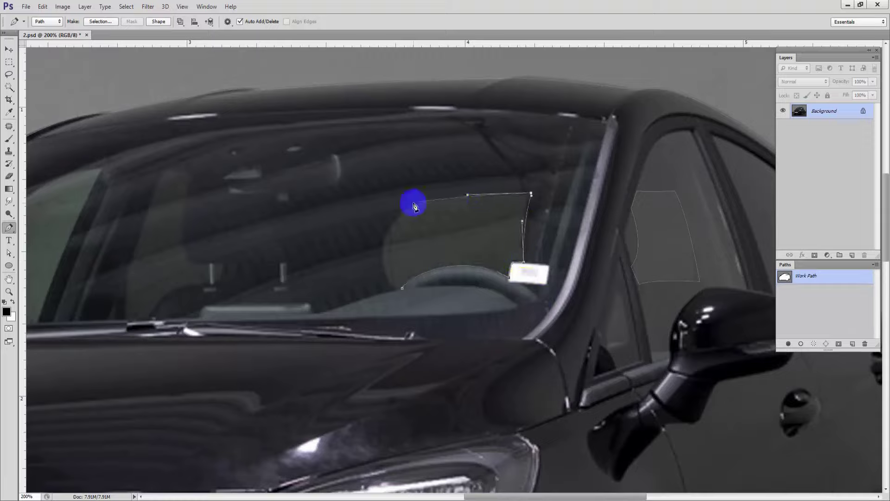
pyautogui.click(413, 203)
pyautogui.click(394, 214)
pyautogui.click(402, 288)
# Step: Outline the see-through gap beside the passenger seat and around its headrest post as a closed subpath
pyautogui.moveTo(395, 291); pyautogui.dragTo(419, 335)
pyautogui.hscroll(-5, 530, 279)
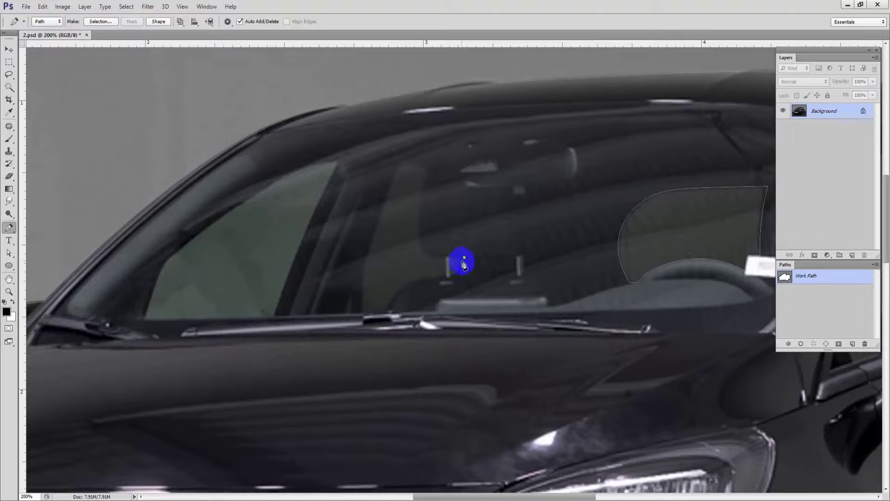
pyautogui.moveTo(462, 263); pyautogui.dragTo(421, 281)
pyautogui.moveTo(387, 310); pyautogui.dragTo(364, 313)
pyautogui.click(364, 262)
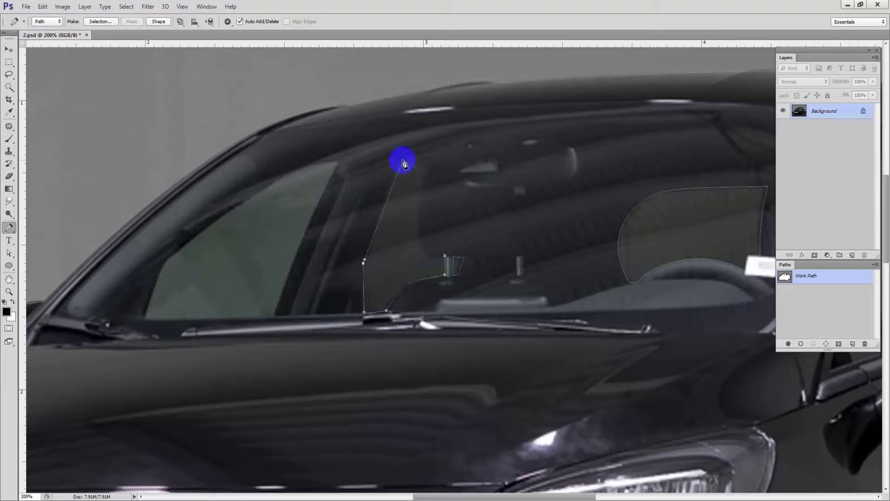
pyautogui.moveTo(410, 160); pyautogui.dragTo(421, 177)
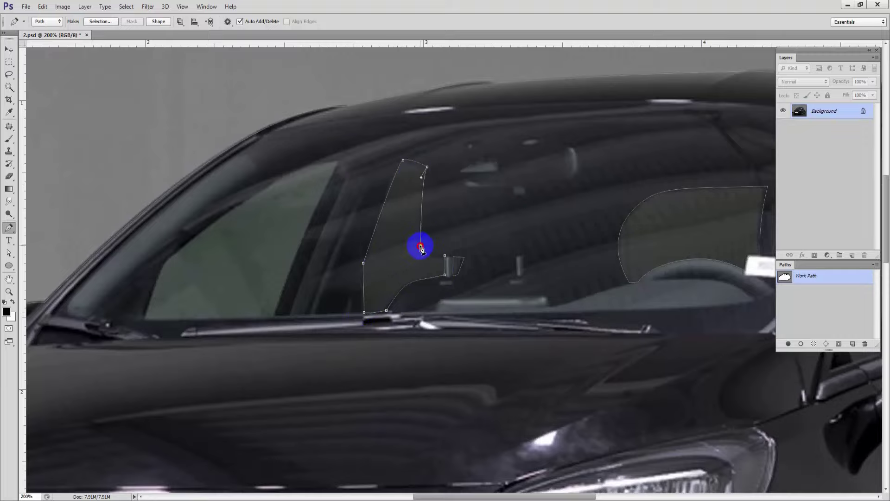
pyautogui.moveTo(420, 244); pyautogui.dragTo(424, 259)
pyautogui.click(447, 256)
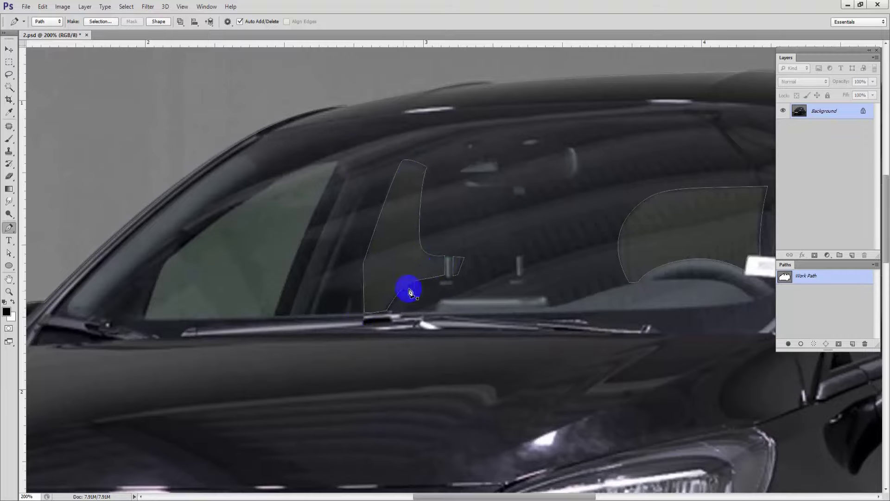
# Step: Outline the far side window glass and the small triangular gap beside the seat as closed subpaths
pyautogui.moveTo(324, 309); pyautogui.dragTo(461, 299)
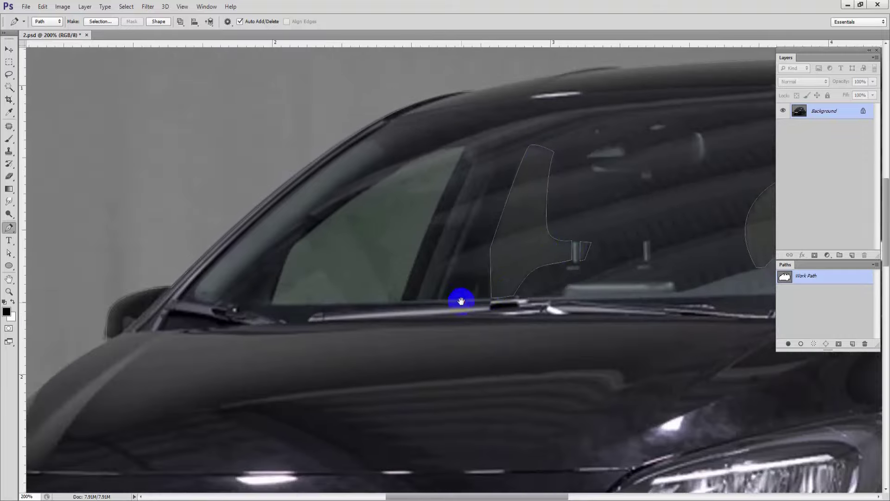
pyautogui.click(400, 304)
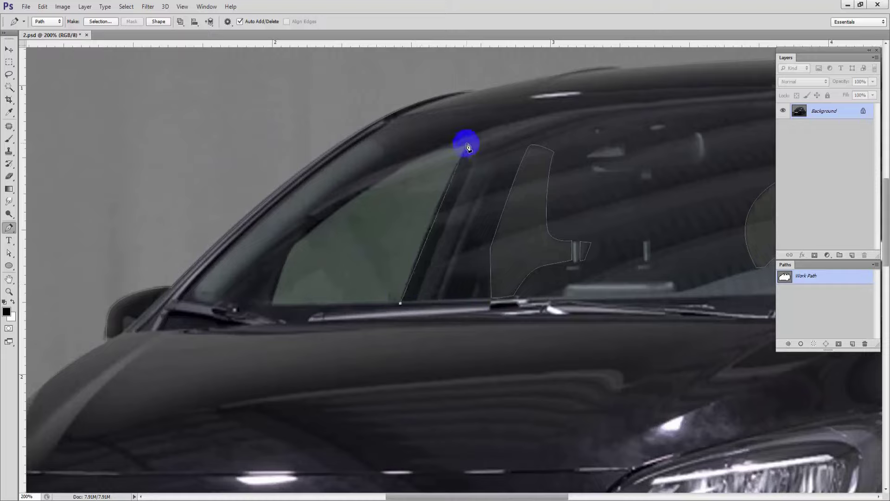
pyautogui.moveTo(467, 143); pyautogui.dragTo(479, 119)
pyautogui.moveTo(388, 174); pyautogui.dragTo(350, 199)
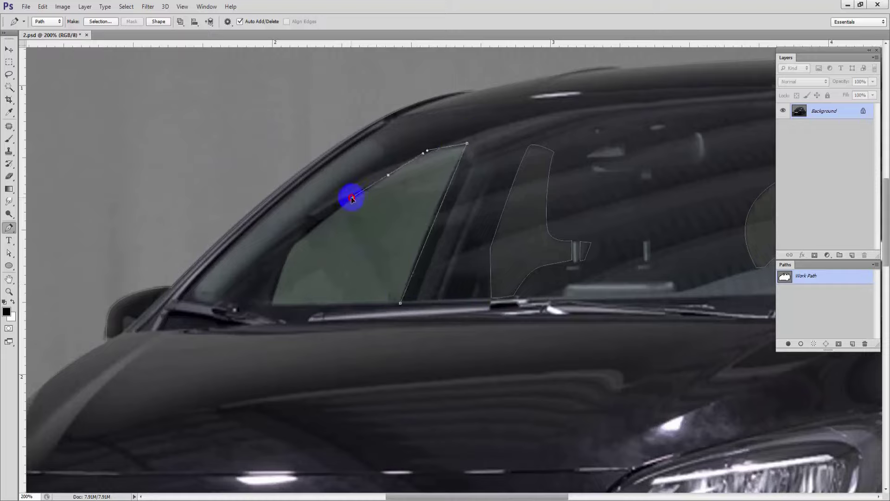
pyautogui.moveTo(289, 248); pyautogui.dragTo(285, 251)
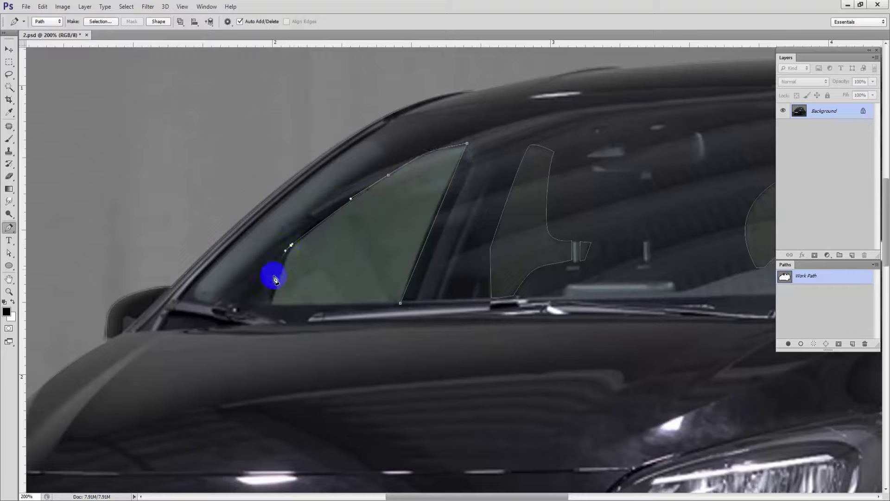
pyautogui.click(271, 304)
pyautogui.click(401, 304)
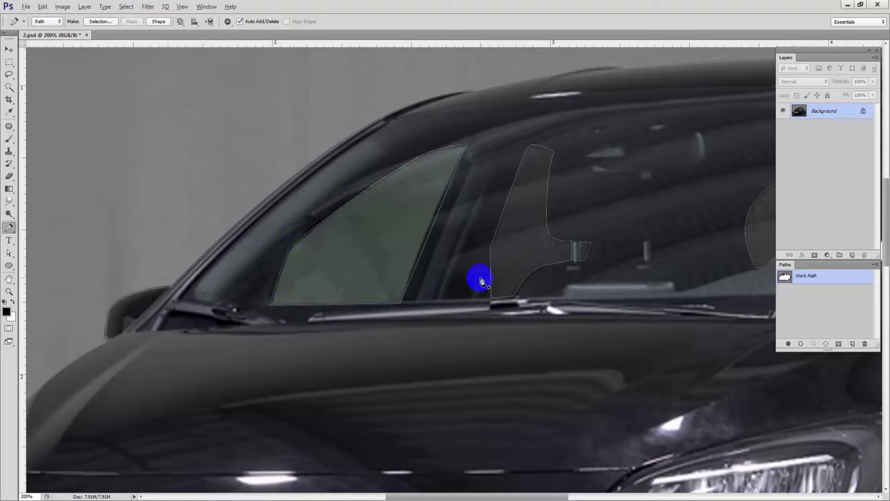
pyautogui.moveTo(481, 279)
pyautogui.mouseDown()
pyautogui.moveTo(470, 302)
pyautogui.moveTo(479, 284)
pyautogui.moveTo(485, 290)
pyautogui.mouseUp()
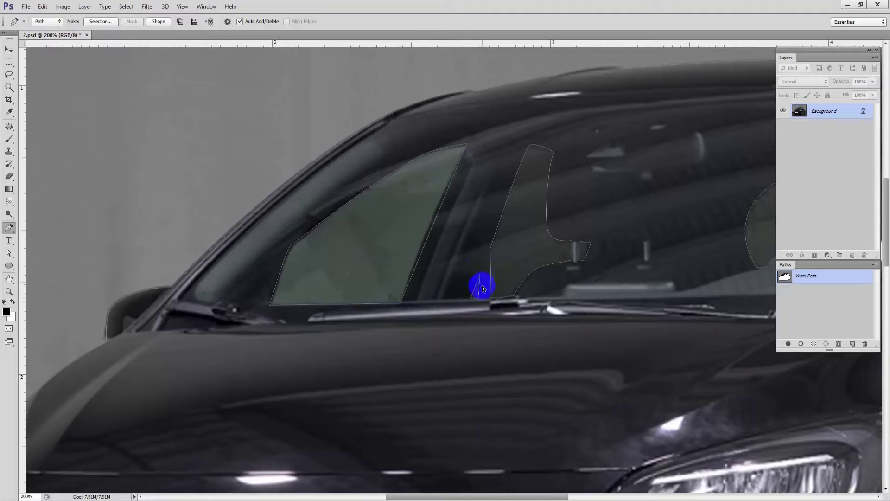
# Step: Save the finished work path as Path 1
pyautogui.moveTo(591, 297); pyautogui.dragTo(564, 308)
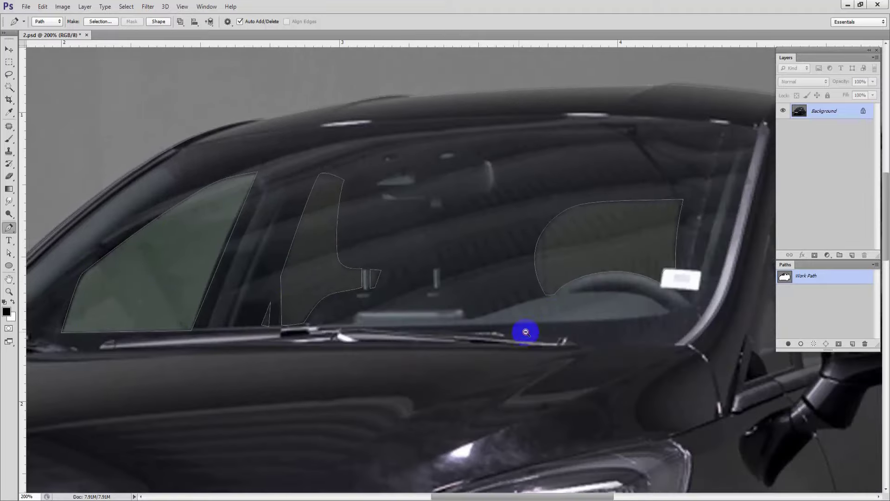
pyautogui.hotkey('ctrl', '-')
pyautogui.doubleClick(810, 278)
pyautogui.press('Return')
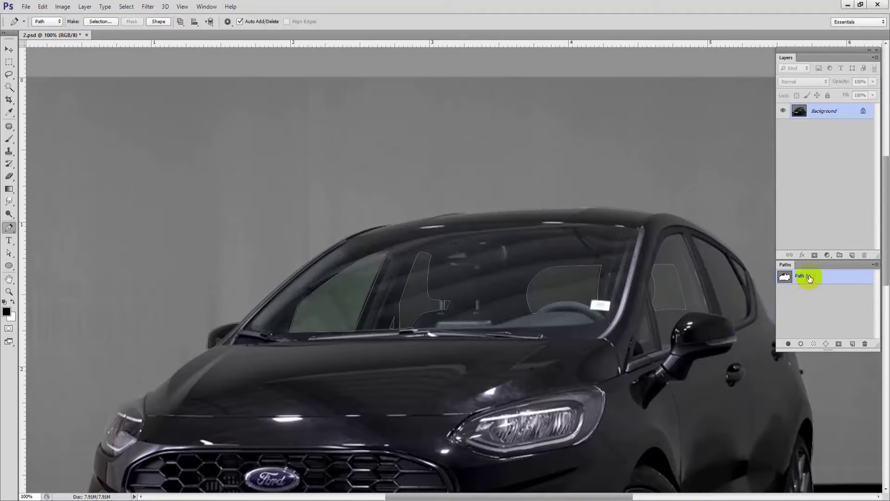
pyautogui.hotkey('ctrl', '-')
pyautogui.moveTo(571, 312); pyautogui.dragTo(514, 199)
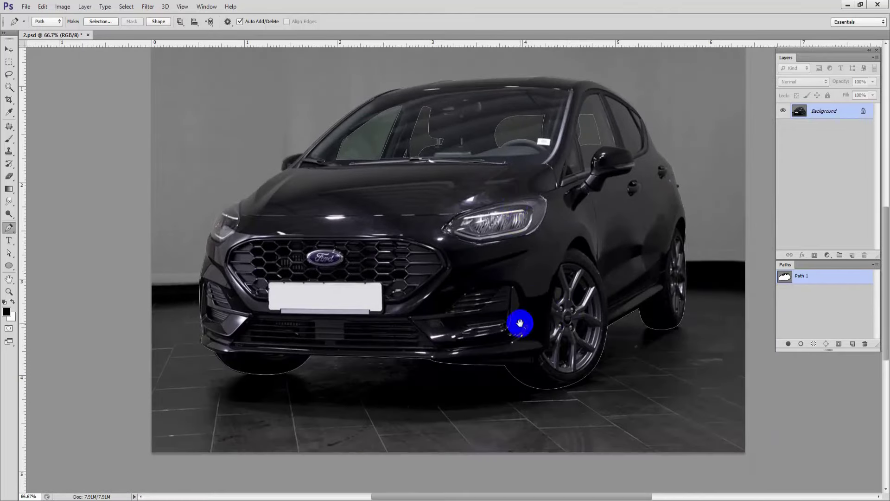
# Step: Load the car path as a selection, feather it by 0.3 pixels and copy the car to a new layer
pyautogui.keyDown('ctrl'); pyautogui.click(789, 281); pyautogui.keyUp('ctrl')
pyautogui.hotkey('shift', 'F6')
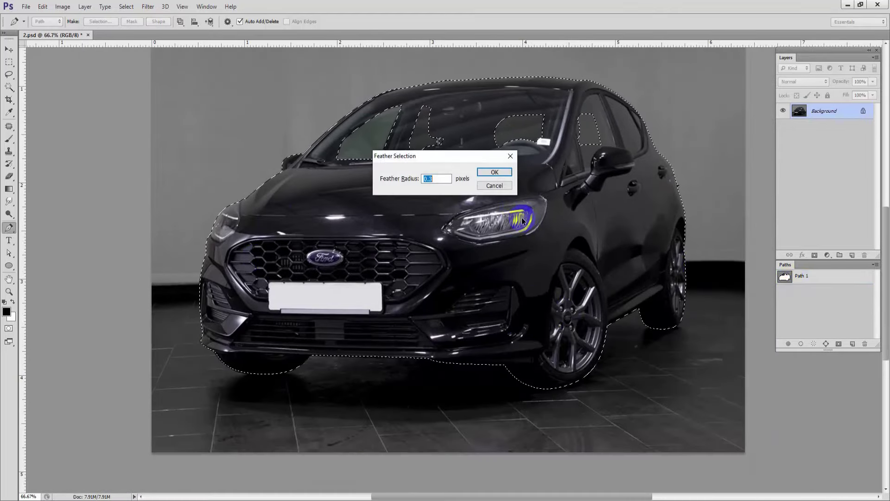
pyautogui.press('Return')
pyautogui.hotkey('ctrl', 'j')
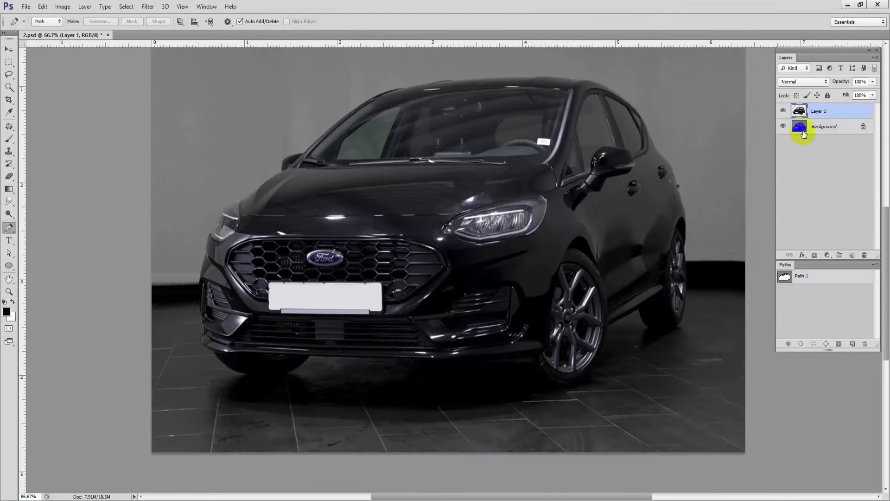
# Step: Select the Background layer and check the pixel dimensions of template 1.jpg in the vedio folder's file details
pyautogui.click(807, 130)
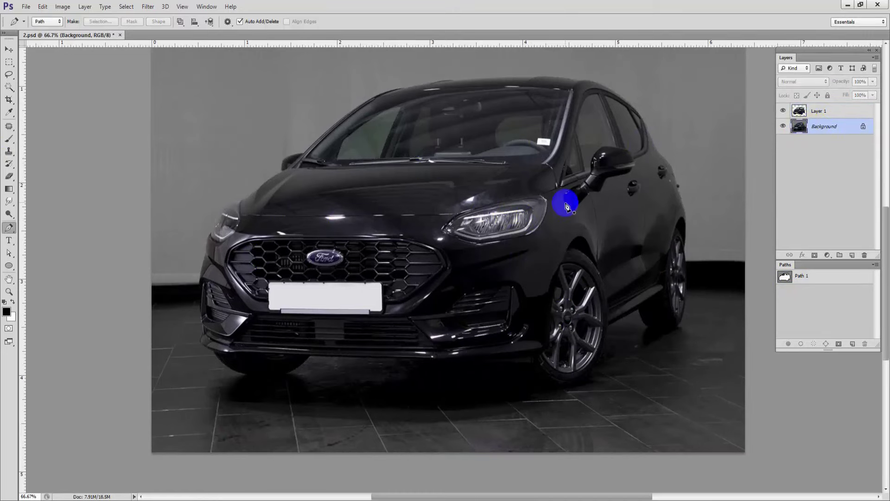
pyautogui.hotkey('alt', 'Tab')
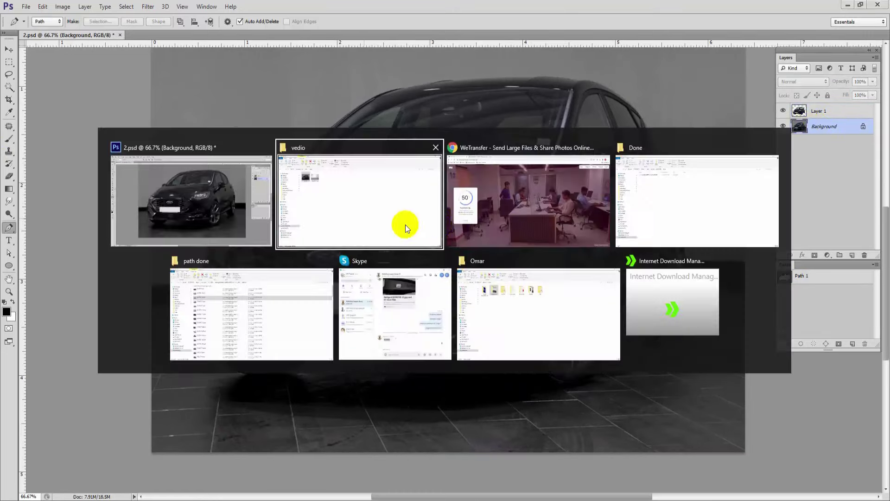
pyautogui.click(393, 208)
pyautogui.rightClick(207, 130)
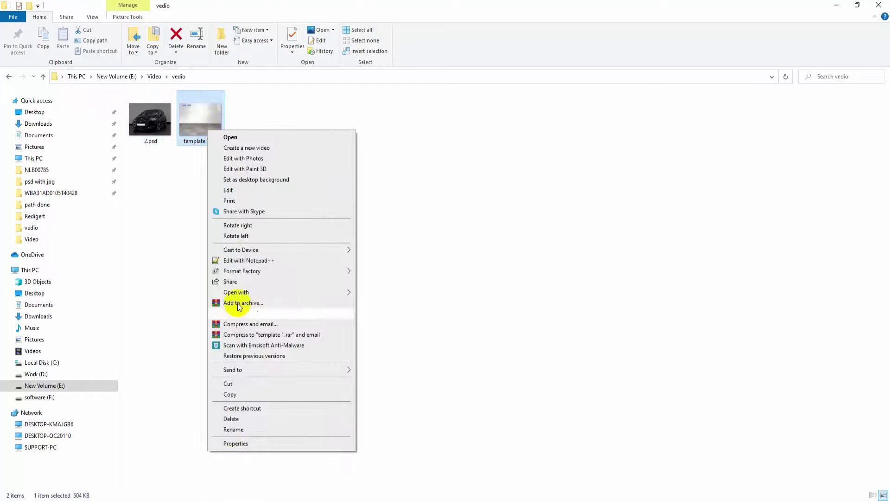
pyautogui.click(235, 443)
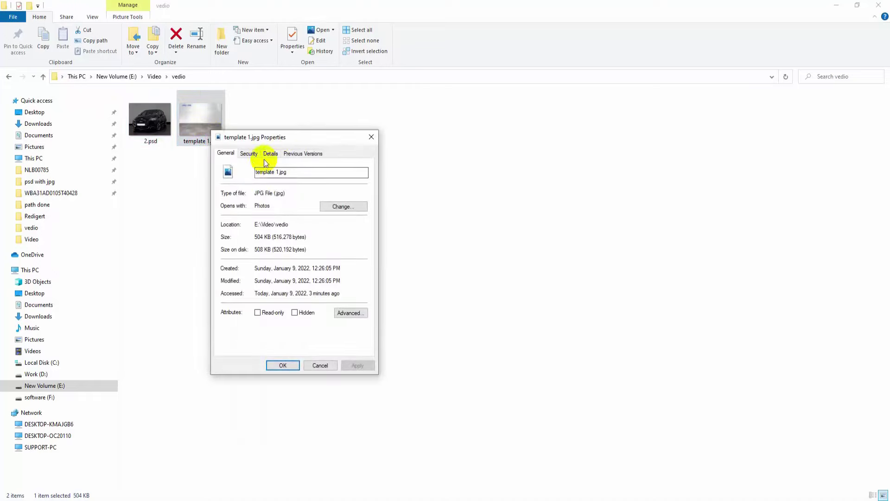
pyautogui.click(271, 153)
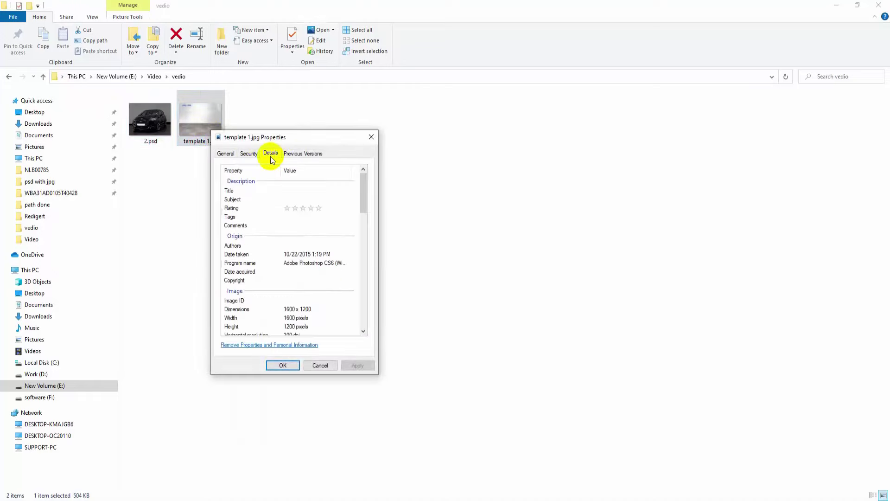
pyautogui.click(365, 137)
pyautogui.hotkey('alt', 'Tab')
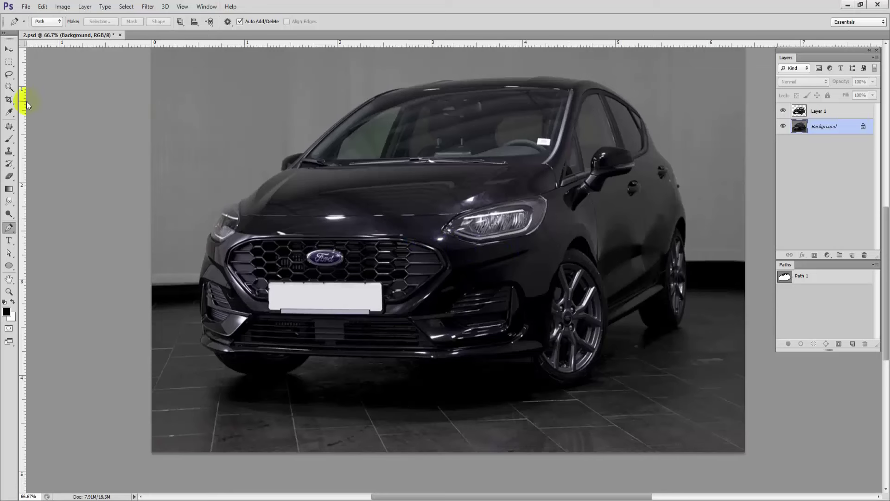
# Step: Crop the car document to 1600 x 1200 px
pyautogui.click(9, 100)
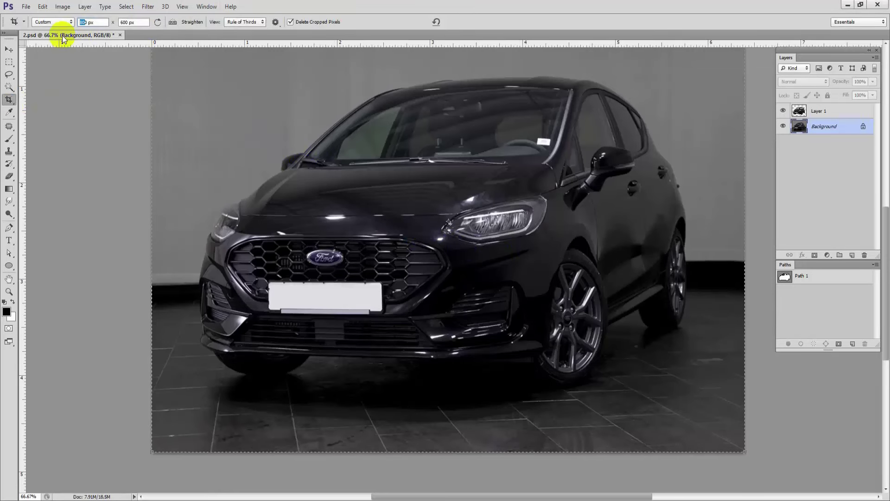
pyautogui.press('Return')
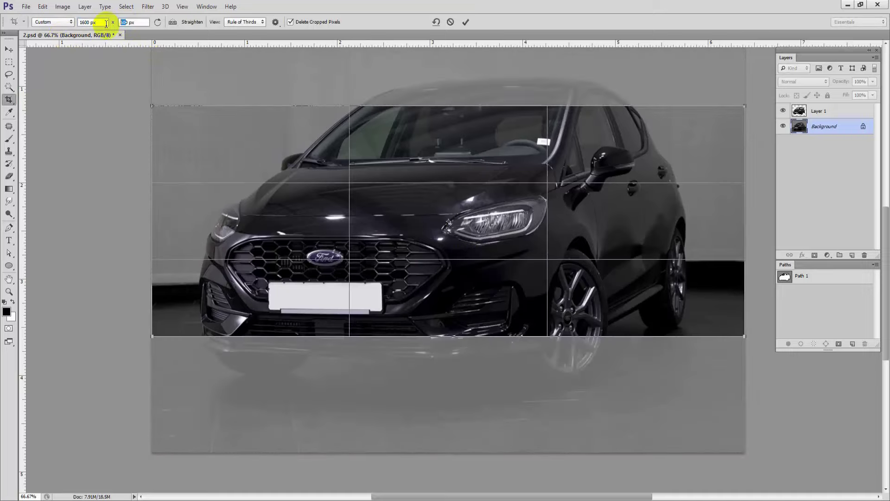
pyautogui.write('1200')
pyautogui.press('Return')
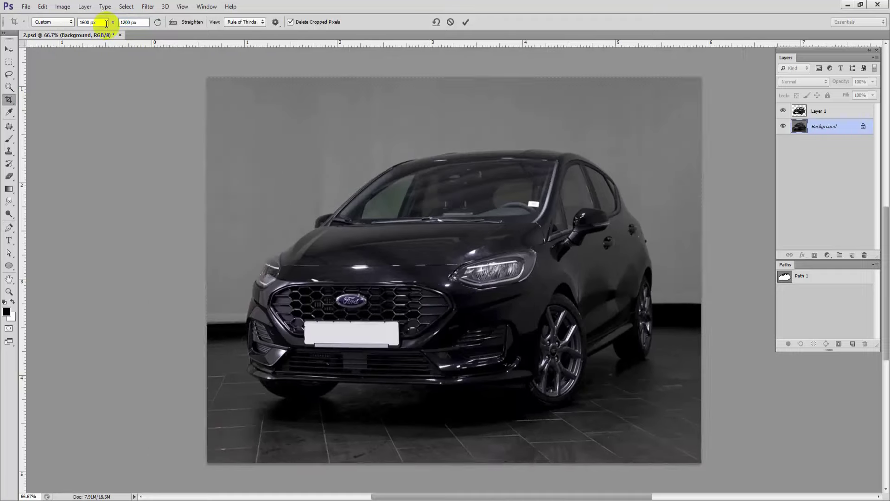
# Step: Place template 1.jpg from the vedio folder into the car document, directly above the Background layer and beneath the car cutout
pyautogui.hotkey('alt', 'Tab')
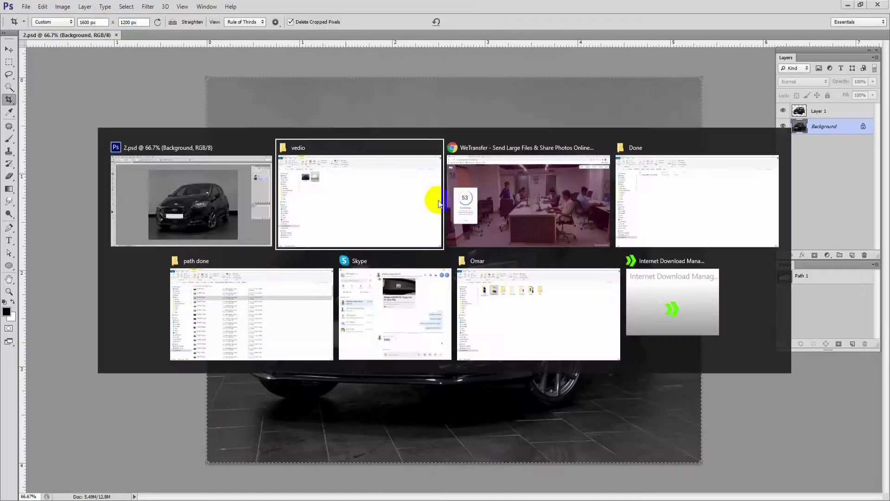
pyautogui.click(388, 199)
pyautogui.moveTo(194, 138); pyautogui.dragTo(458, 292)
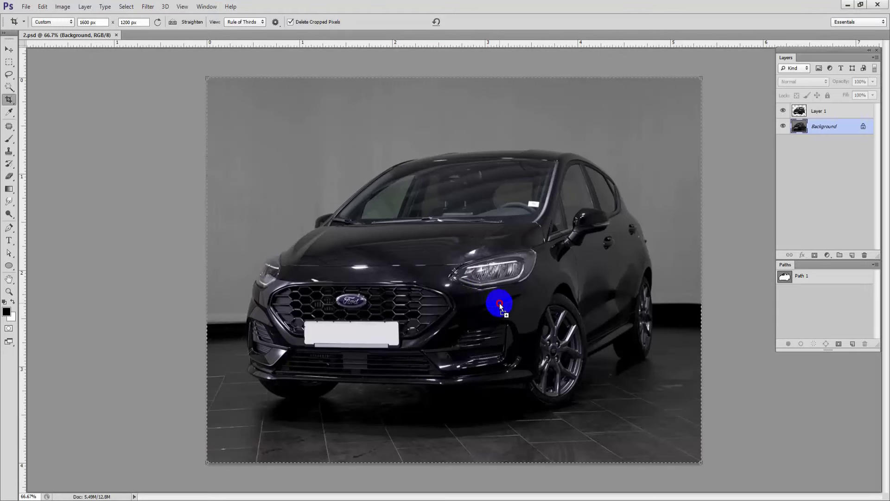
pyautogui.press('Return')
pyautogui.press('c')
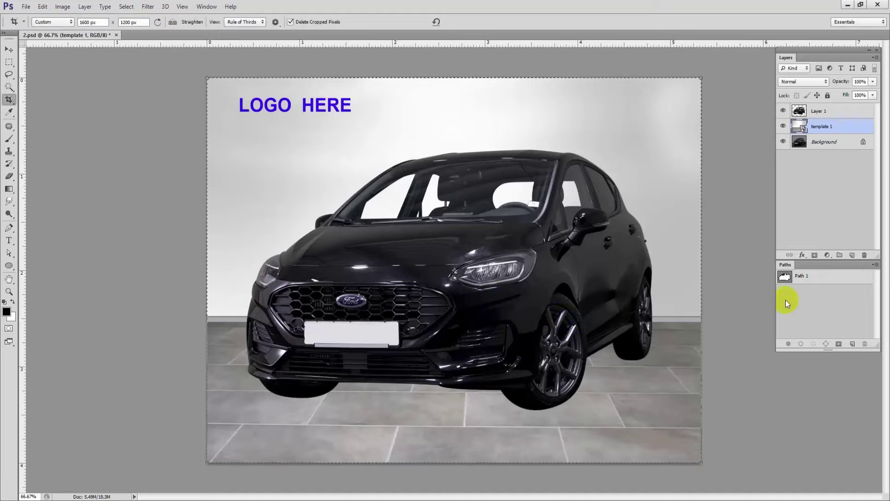
# Step: Find the Shadow folder on New Volume (E:) and open car shadow smooth.psd from it in Photoshop
pyautogui.click(401, 238)
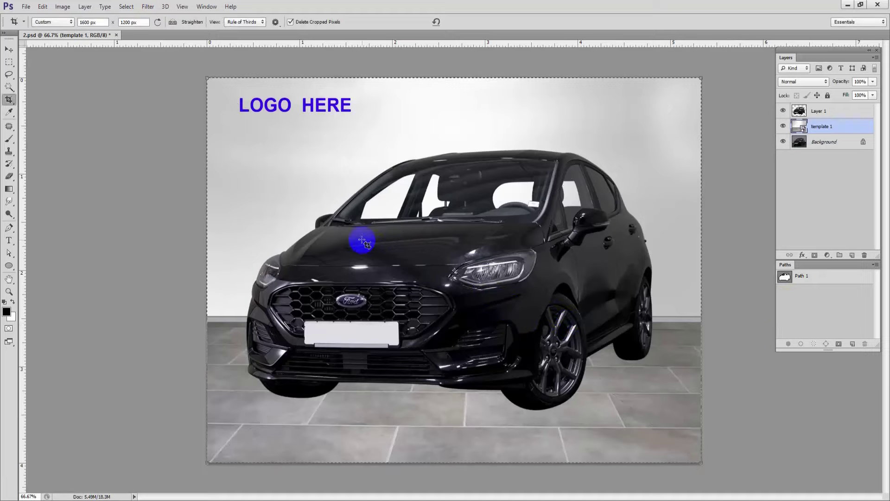
pyautogui.hotkey('alt', 'Tab')
pyautogui.click(402, 242)
pyautogui.click(371, 203)
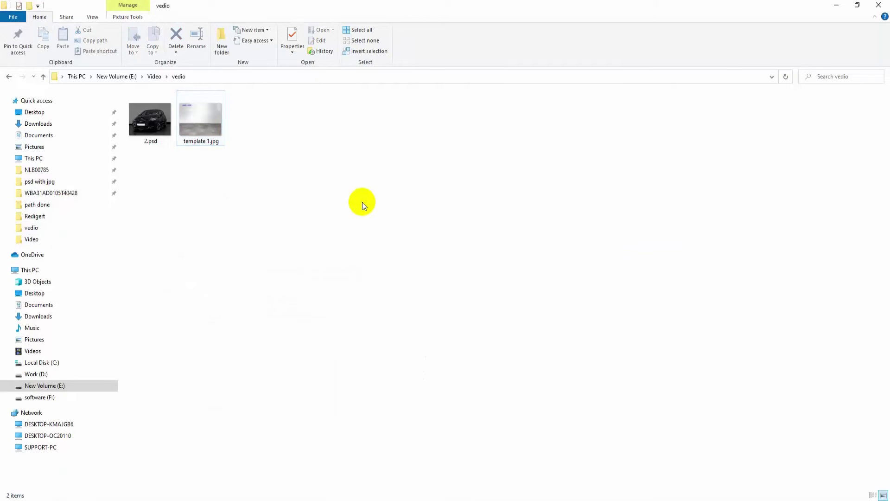
pyautogui.click(124, 80)
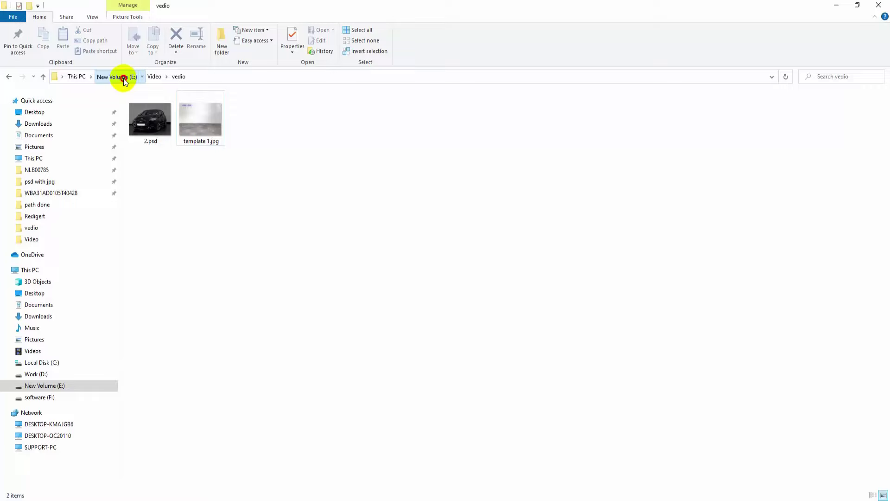
pyautogui.click(115, 79)
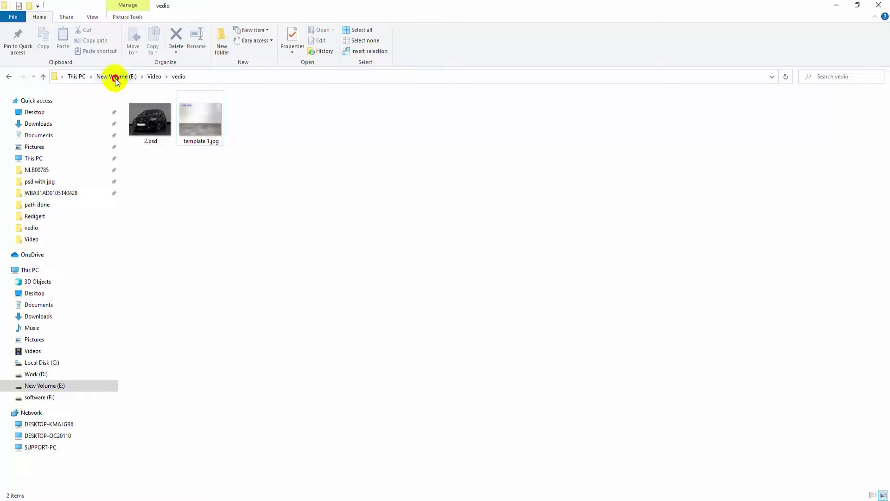
pyautogui.click(115, 80)
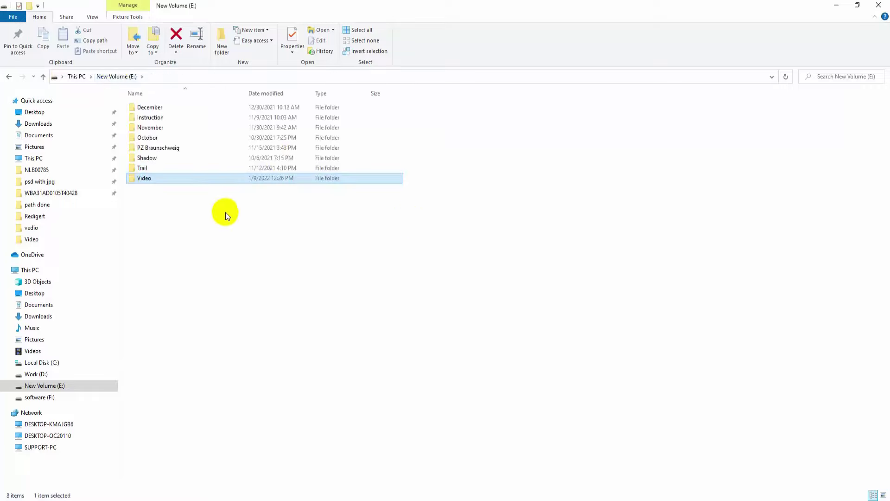
pyautogui.click(158, 159)
pyautogui.doubleClick(159, 160)
pyautogui.moveTo(204, 127); pyautogui.dragTo(374, 274)
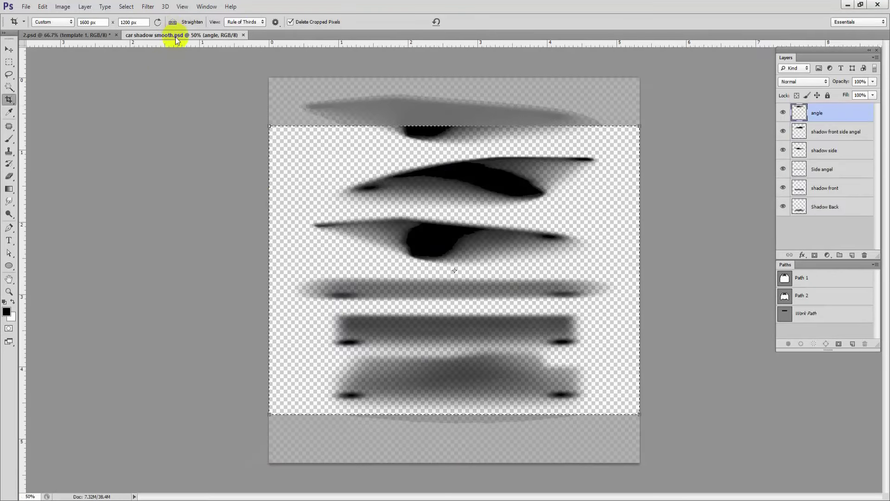
# Step: Float and shrink the car shadow smooth.psd window, and copy its angle layer into 2.psd between the template and the car
pyautogui.moveTo(176, 40); pyautogui.dragTo(211, 88)
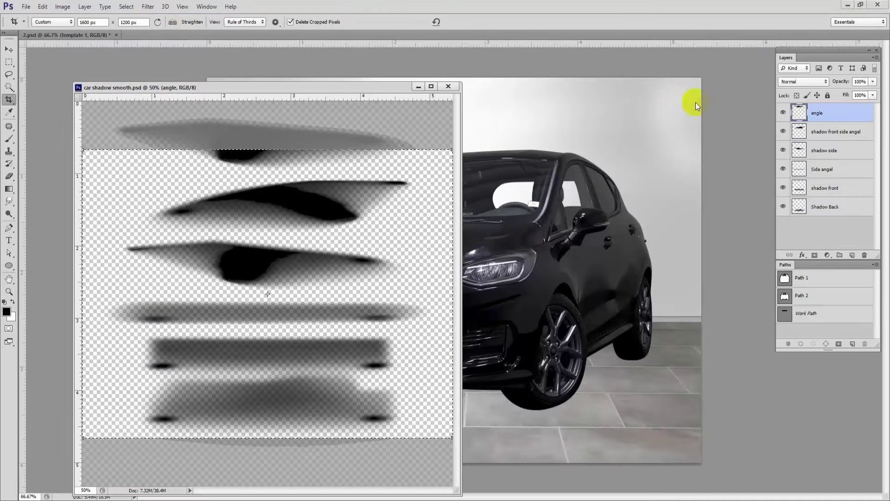
pyautogui.moveTo(462, 83); pyautogui.dragTo(62, 76)
pyautogui.moveTo(813, 111); pyautogui.dragTo(672, 192)
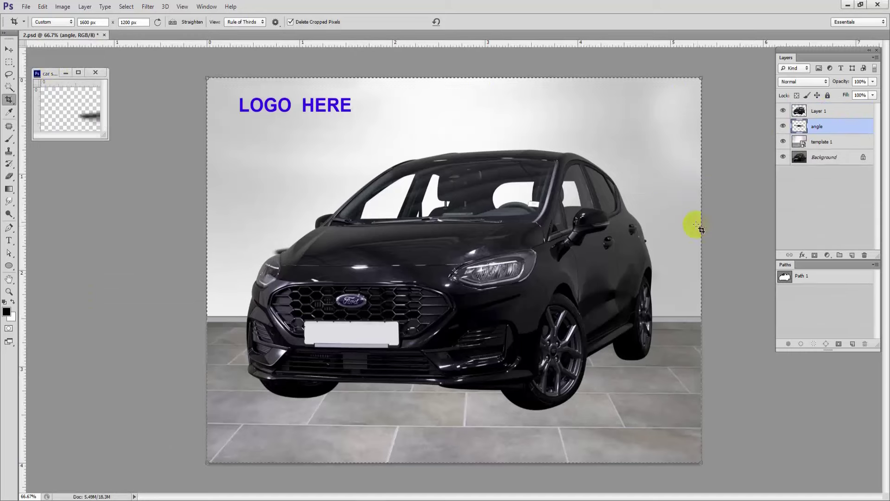
# Step: Flip the angle shadow horizontally, rotate it by -7.11 degrees and move it beneath the car
pyautogui.hotkey('ctrl', 't')
pyautogui.rightClick(516, 259)
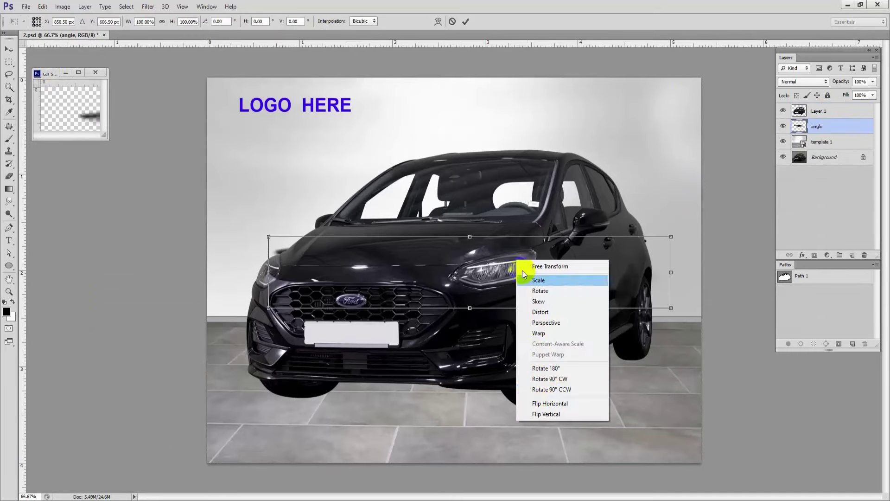
pyautogui.click(537, 399)
pyautogui.moveTo(567, 278); pyautogui.dragTo(570, 399)
pyautogui.moveTo(683, 377); pyautogui.dragTo(678, 350)
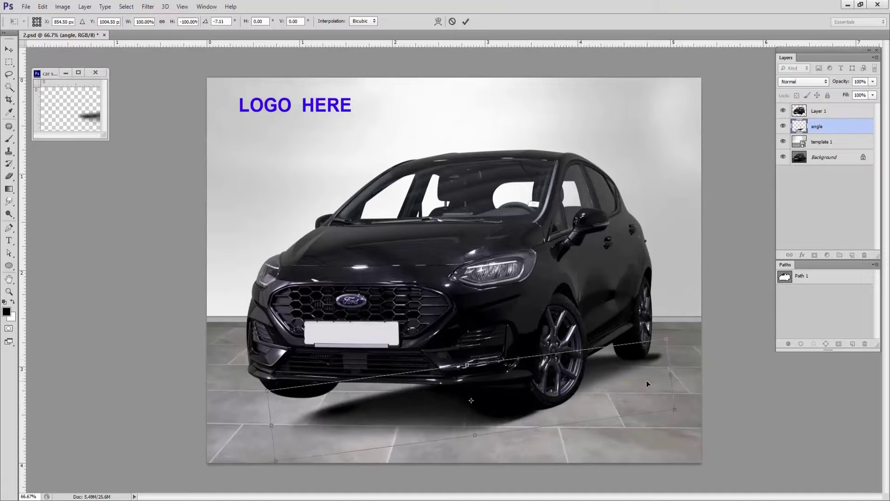
pyautogui.moveTo(587, 397); pyautogui.dragTo(608, 391)
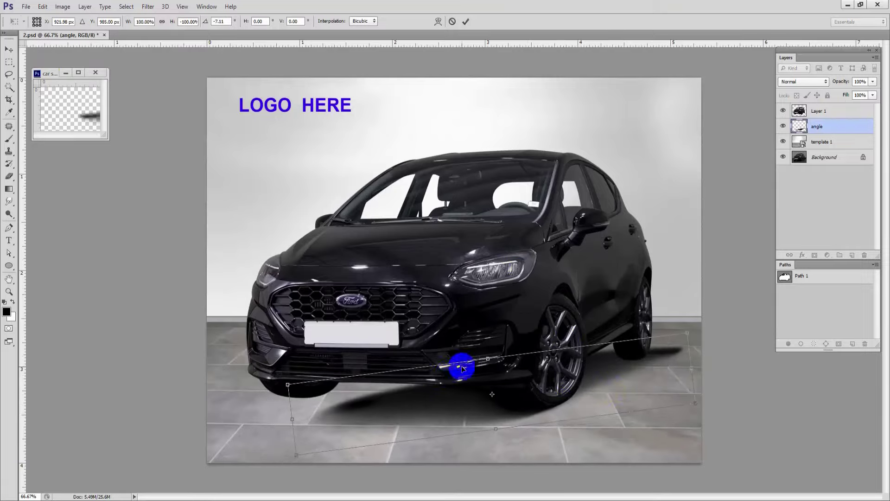
# Step: Skew and stretch the upper edge of the angle shadow up behind the car's underside, and apply the transform
pyautogui.moveTo(487, 359); pyautogui.dragTo(419, 348)
pyautogui.moveTo(620, 308); pyautogui.dragTo(628, 321)
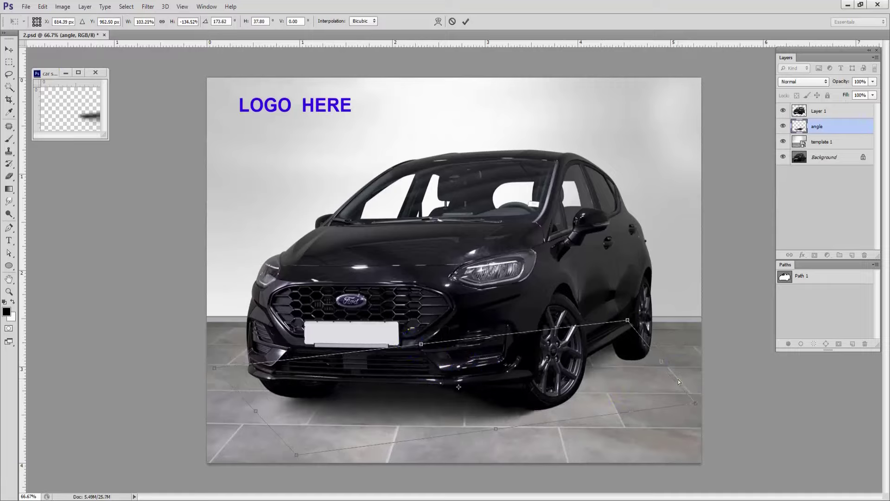
pyautogui.press('Escape')
# Step: Free-transform the shadow again, widening it to about 110% and pulling its corners in to fit between the front and rear wheels
pyautogui.hotkey('ctrl', 't')
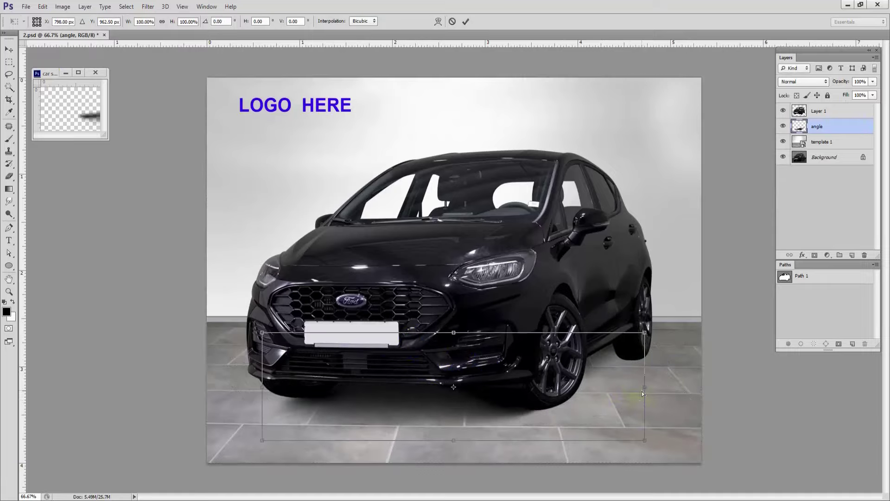
pyautogui.moveTo(641, 393); pyautogui.dragTo(674, 379)
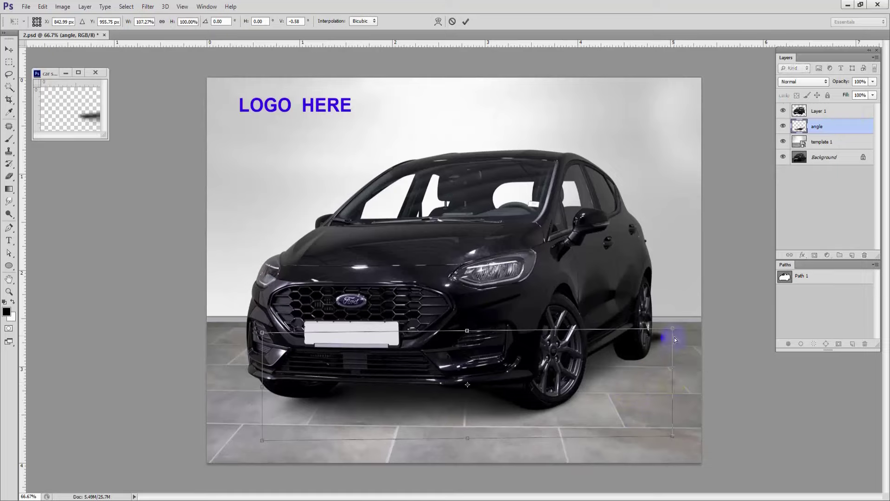
pyautogui.moveTo(672, 329); pyautogui.dragTo(659, 349)
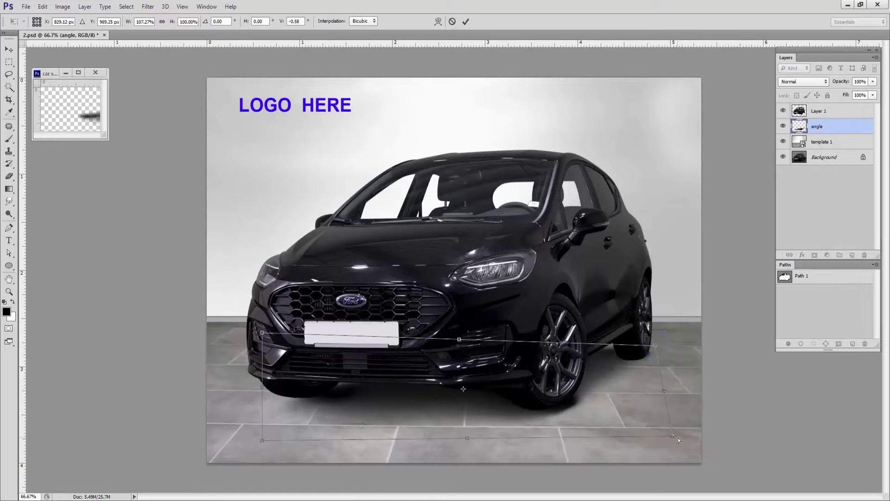
pyautogui.moveTo(679, 439); pyautogui.dragTo(651, 432)
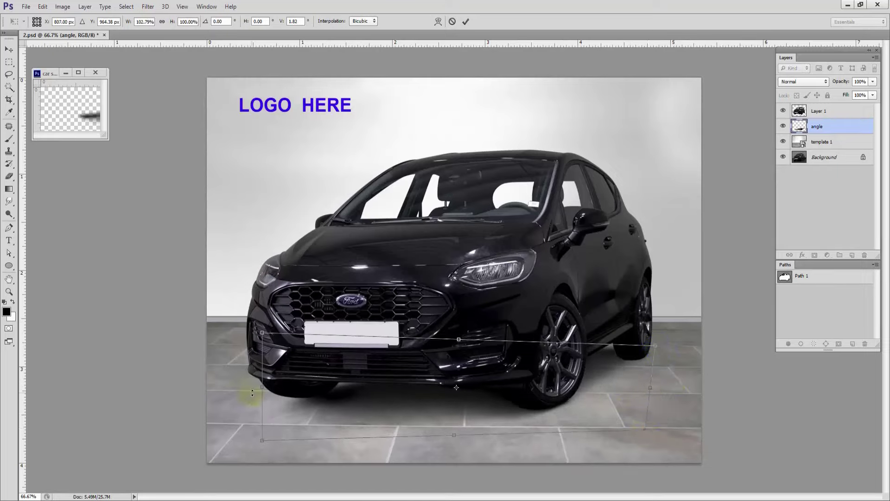
pyautogui.moveTo(261, 389); pyautogui.dragTo(233, 388)
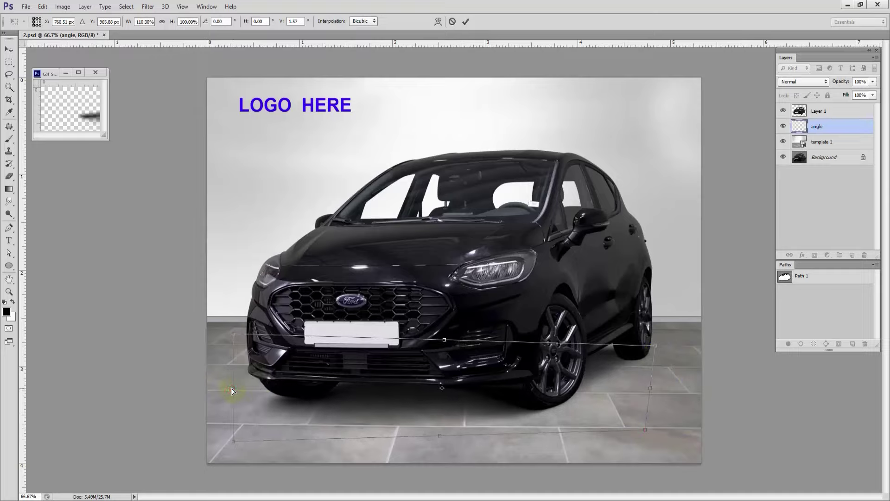
pyautogui.moveTo(643, 357)
pyautogui.mouseDown()
pyautogui.moveTo(655, 361)
pyautogui.moveTo(652, 352)
pyautogui.mouseUp()
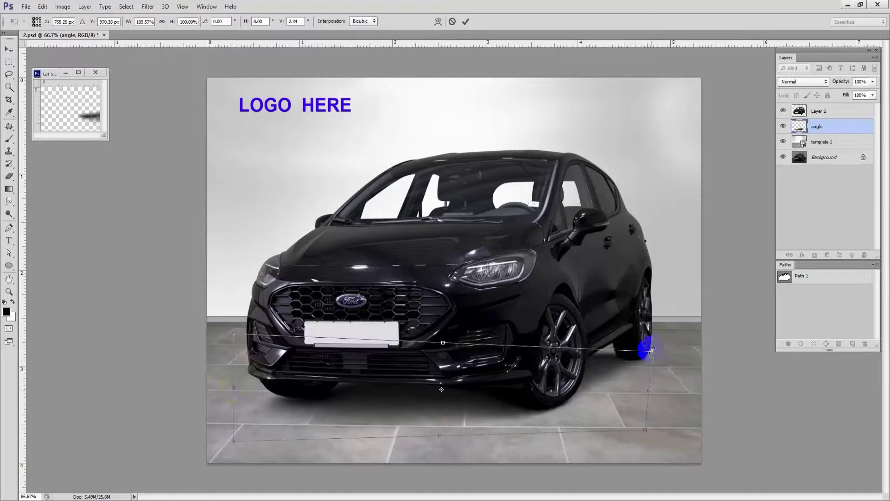
pyautogui.hotkey('ctrl', 'z')
# Step: Warp the angle shadow slightly outward below the far front wheel, adjust it beside the rear wheel, and apply the warp
pyautogui.rightClick(407, 364)
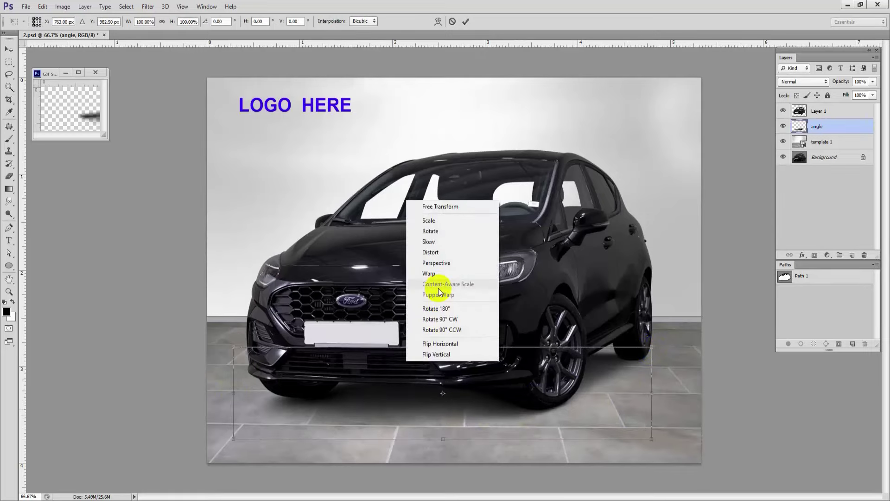
pyautogui.click(427, 275)
pyautogui.moveTo(288, 424); pyautogui.dragTo(279, 424)
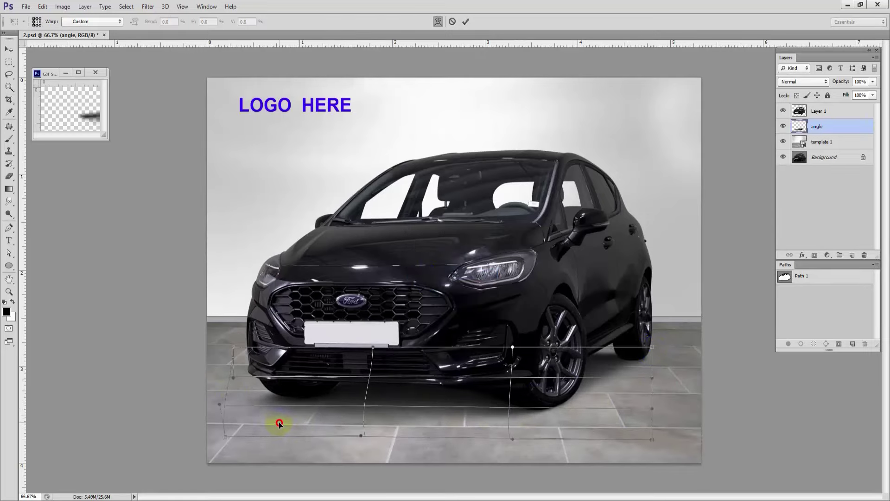
pyautogui.moveTo(606, 412); pyautogui.dragTo(603, 412)
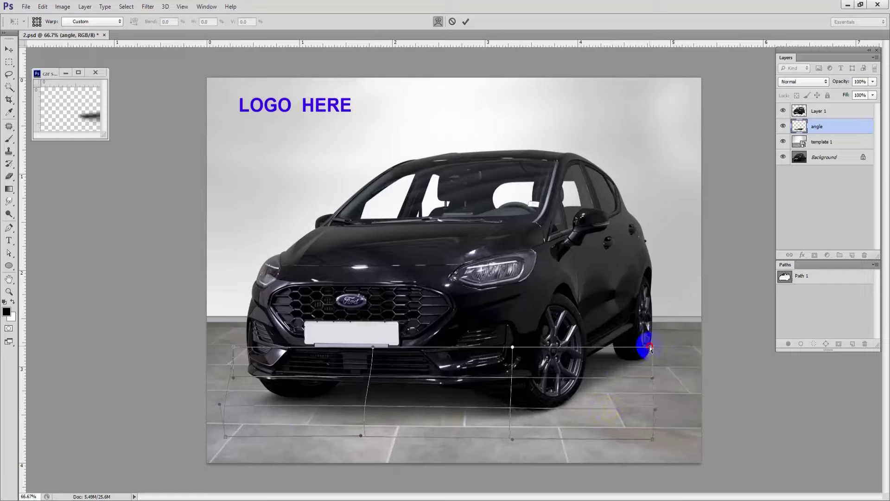
pyautogui.press('Return')
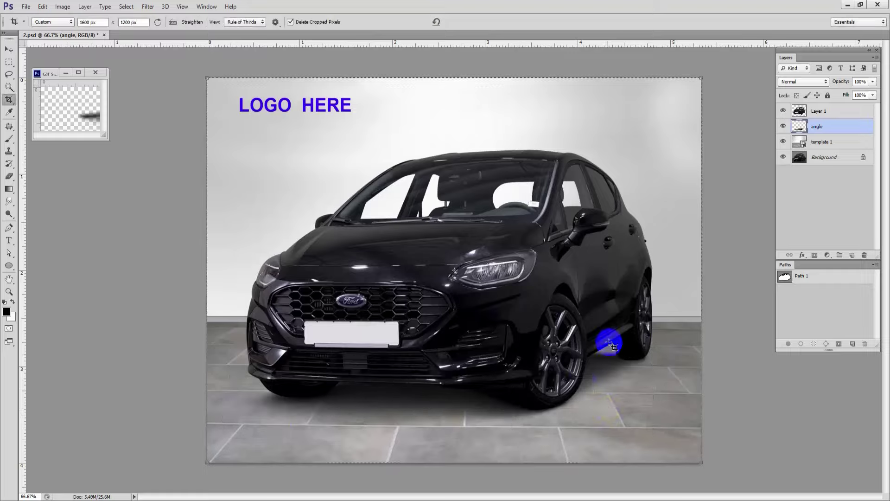
# Step: Add a new layer above the angle shadow and paint one soft black brush dab on the floor near the rear wheel
pyautogui.press('b')
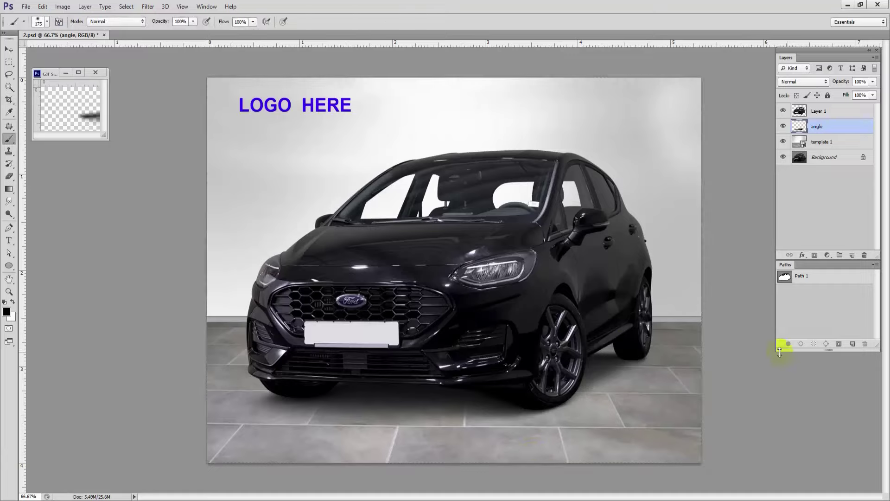
pyautogui.click(853, 255)
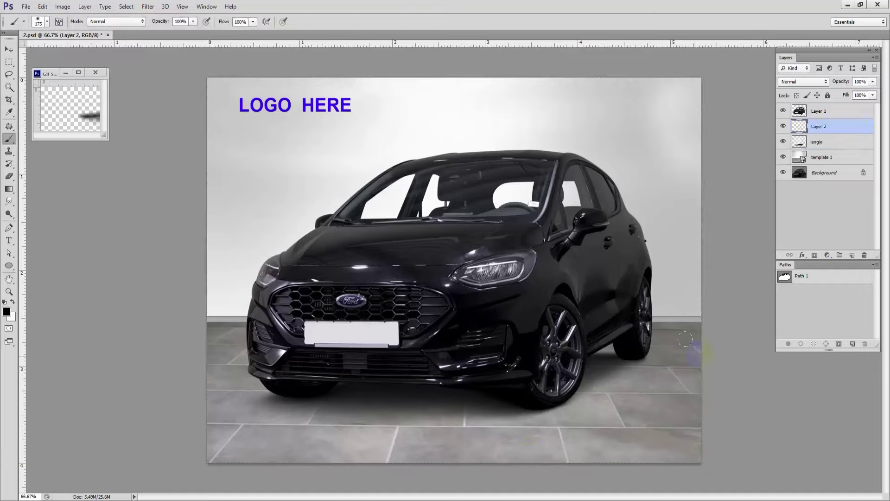
pyautogui.click(646, 406)
# Step: Free-transform the dab into a wide, flat shadow tilted by -2.89 degrees beneath the rear wheel, and apply the transform
pyautogui.hotkey('ctrl', 't')
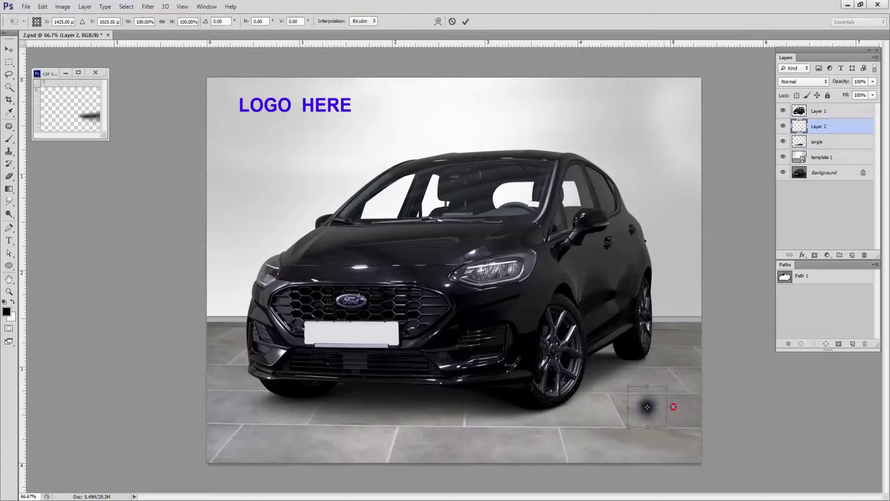
pyautogui.moveTo(674, 406); pyautogui.dragTo(709, 407)
pyautogui.moveTo(647, 427); pyautogui.dragTo(683, 312)
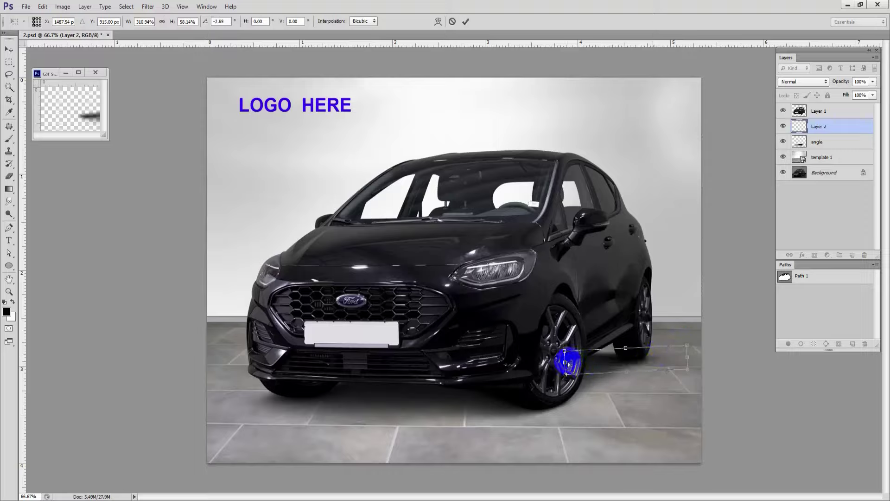
pyautogui.moveTo(569, 364); pyautogui.dragTo(549, 358)
pyautogui.press('Return')
pyautogui.press('b')
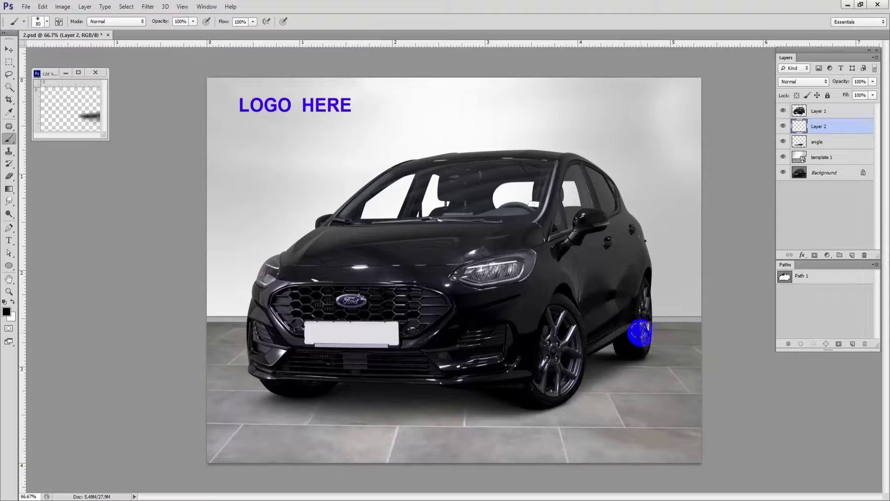
# Step: Lasso the front side window and tint it with a Solid Color fill layer in sampled grey #464749 at 90% opacity
pyautogui.press('l')
pyautogui.moveTo(590, 197)
pyautogui.mouseDown()
pyautogui.moveTo(584, 217)
pyautogui.moveTo(546, 187)
pyautogui.mouseUp()
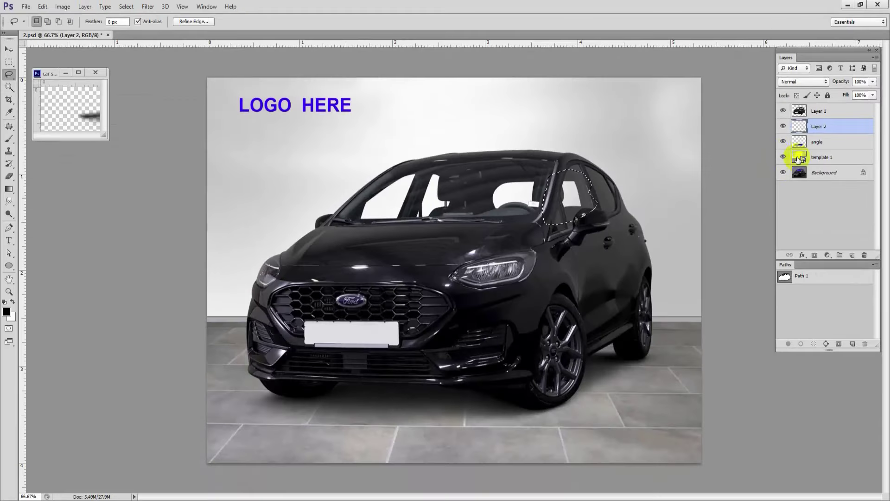
pyautogui.click(807, 334)
pyautogui.click(826, 264)
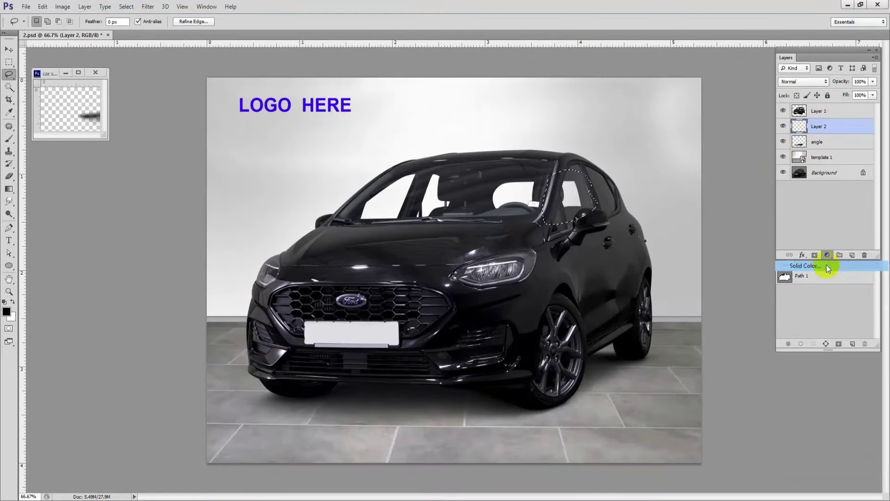
pyautogui.moveTo(575, 190); pyautogui.dragTo(597, 192)
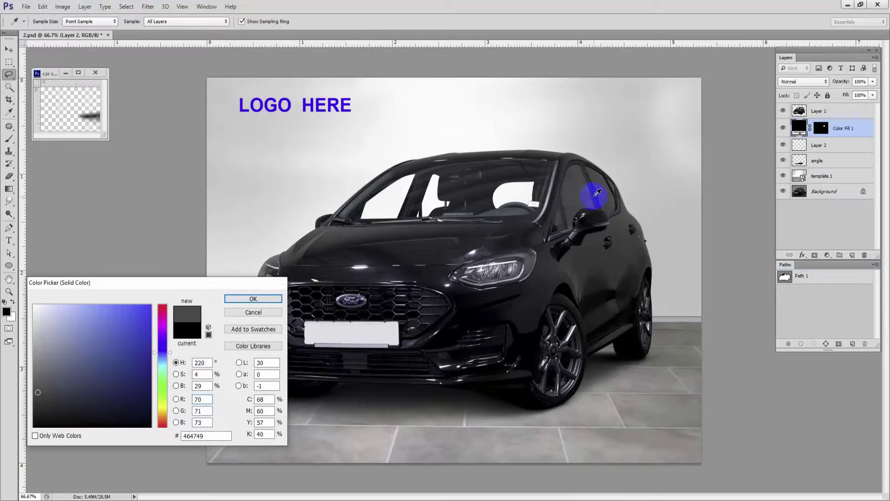
pyautogui.press('Return')
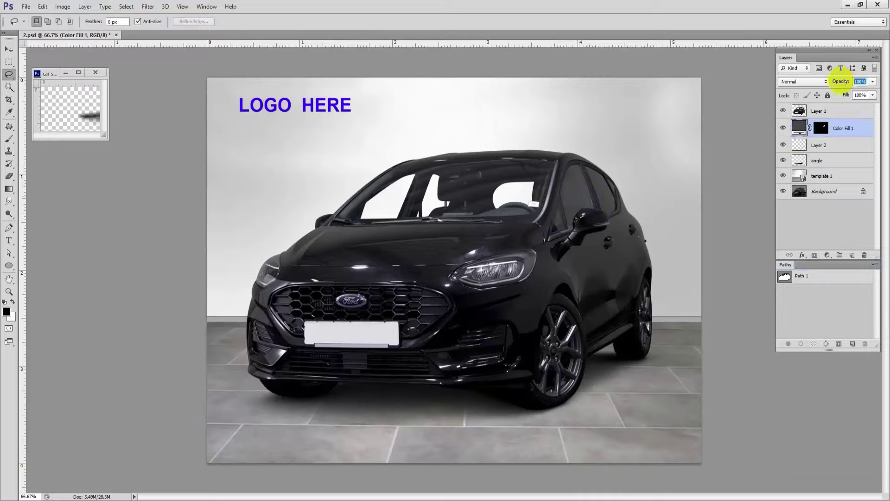
pyautogui.write('90')
# Step: Lasso the white rear-window area seen through the windshield near the steering wheel and fill it with Solid Color #2b2b2f at 90% opacity
pyautogui.click(538, 181)
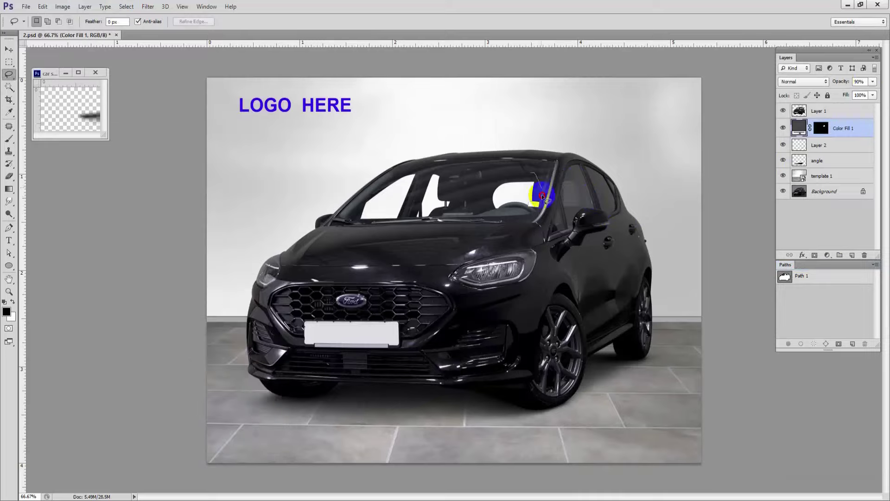
pyautogui.moveTo(473, 216); pyautogui.dragTo(473, 207)
pyautogui.click(828, 251)
pyautogui.click(826, 261)
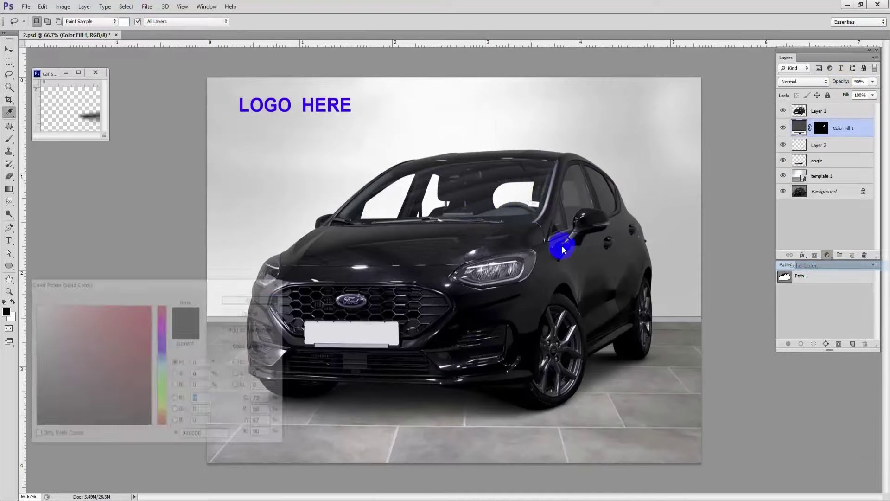
pyautogui.click(504, 181)
pyautogui.click(505, 179)
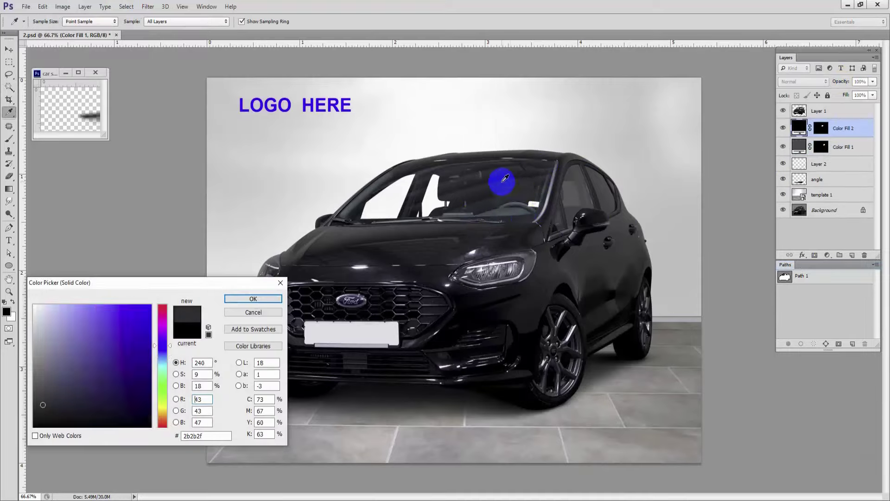
pyautogui.press('Return')
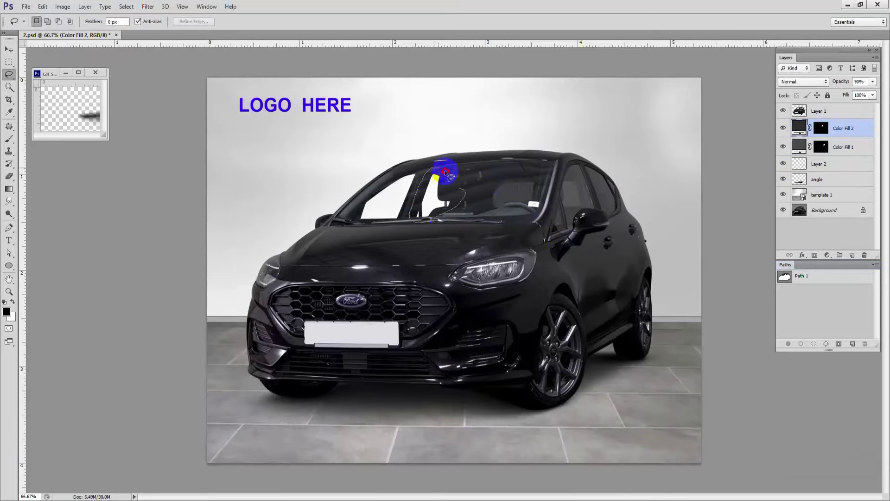
# Step: Lasso the white gap around the headrest behind the windshield and fill it with Solid Color #1c2124 at 90% opacity
pyautogui.moveTo(444, 171); pyautogui.dragTo(446, 172)
pyautogui.click(827, 255)
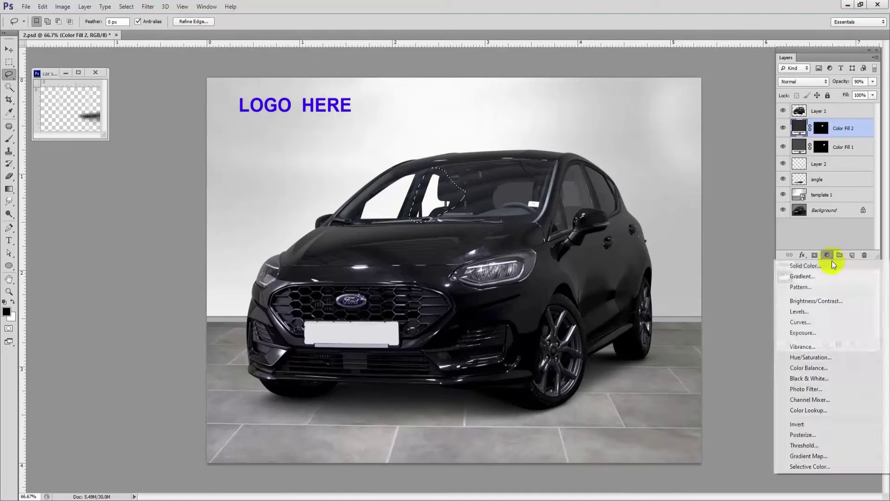
pyautogui.click(793, 263)
pyautogui.click(458, 177)
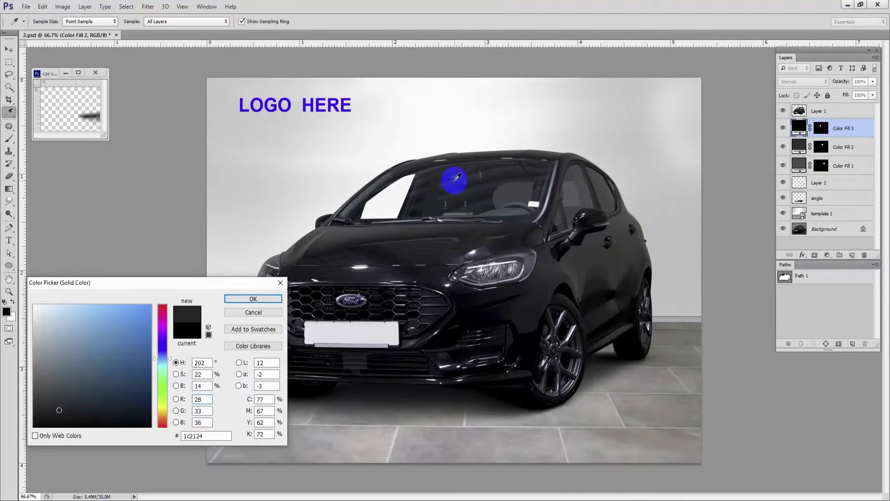
pyautogui.press('Return')
pyautogui.press('l')
pyautogui.press('9')
# Step: Lasso the remaining white window area at the far side of the windshield, subtracting the parts that extend outside the car
pyautogui.click(394, 177)
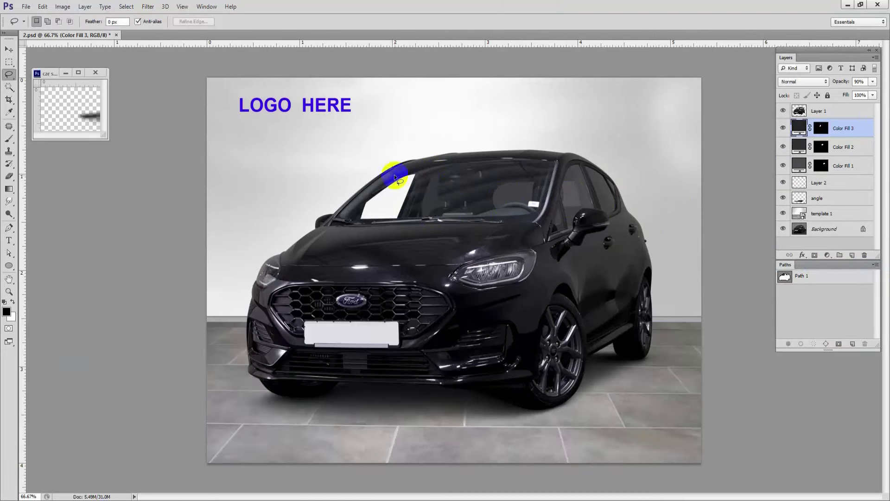
pyautogui.moveTo(422, 170); pyautogui.dragTo(391, 234)
pyautogui.moveTo(353, 195); pyautogui.dragTo(391, 189)
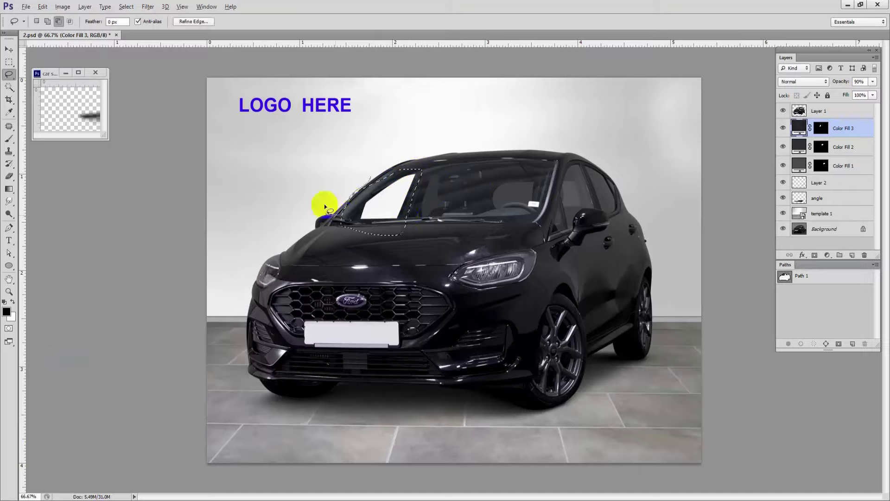
pyautogui.moveTo(325, 207); pyautogui.dragTo(366, 188)
pyautogui.moveTo(441, 139); pyautogui.dragTo(443, 140)
# Step: Fill the selected window area with a Solid Color layer in a dark tone sampled from the windshield, at 90% opacity
pyautogui.click(828, 255)
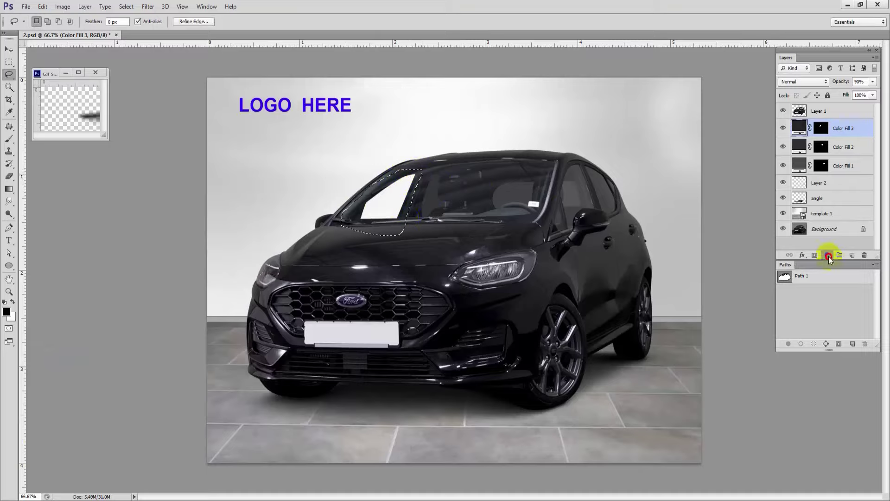
pyautogui.click(748, 260)
pyautogui.moveTo(417, 179)
pyautogui.mouseDown()
pyautogui.moveTo(397, 175)
pyautogui.moveTo(427, 177)
pyautogui.mouseUp()
pyautogui.press('Return')
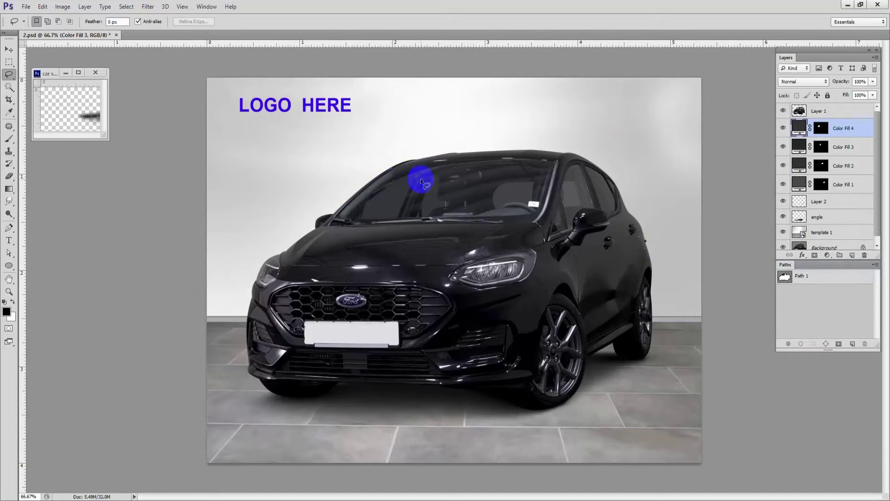
pyautogui.press('l')
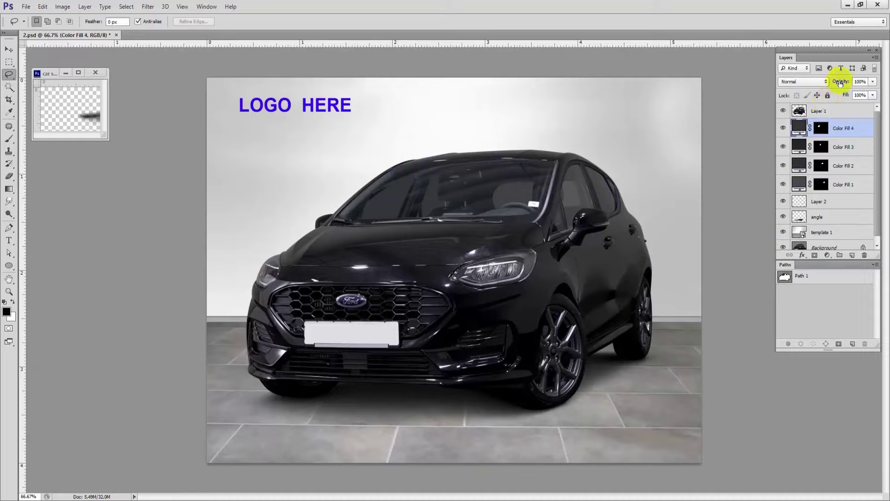
pyautogui.click(611, 212)
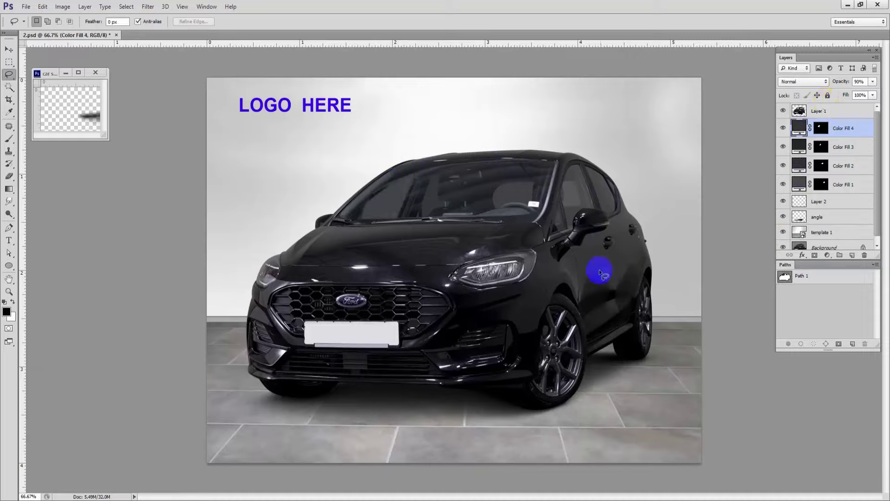
# Step: Select the layers from Layer 1 to angle, scale them together to about 108.4%, position the car on the floor and apply
pyautogui.click(831, 116)
pyautogui.keyDown('shift'); pyautogui.click(830, 216); pyautogui.keyUp('shift')
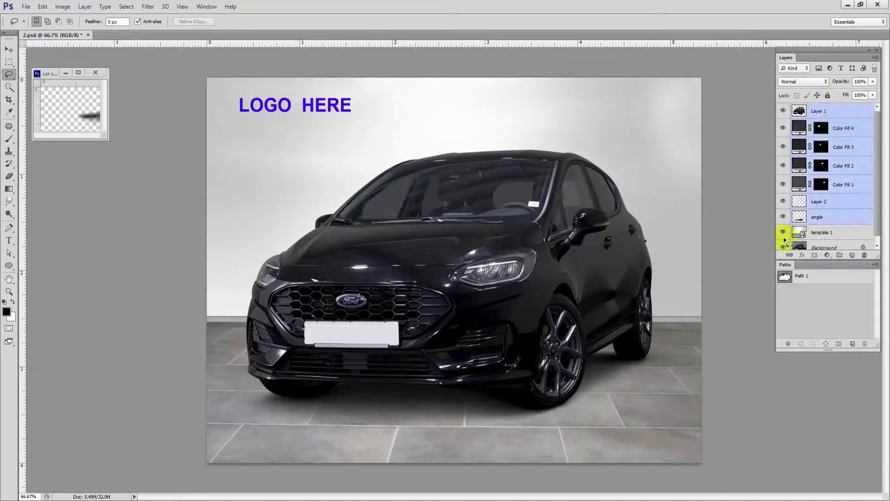
pyautogui.hotkey('ctrl', 't')
pyautogui.moveTo(685, 148); pyautogui.dragTo(702, 126)
pyautogui.moveTo(538, 253); pyautogui.dragTo(527, 283)
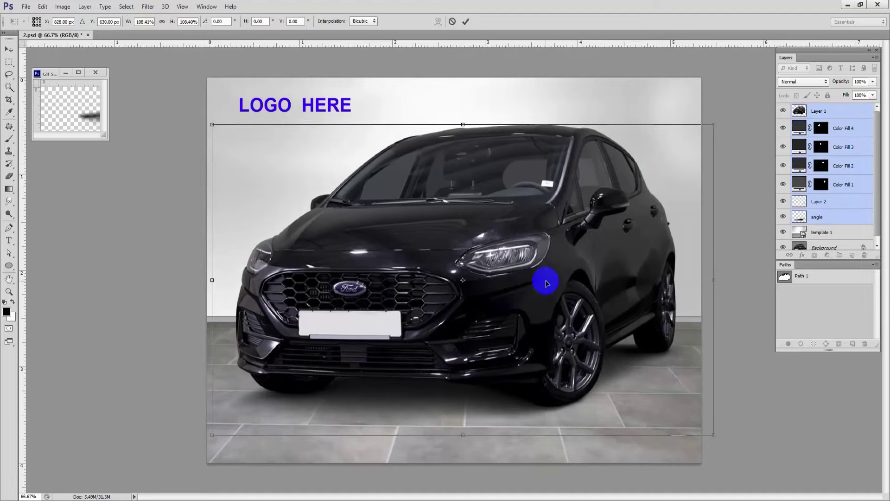
pyautogui.press('Return')
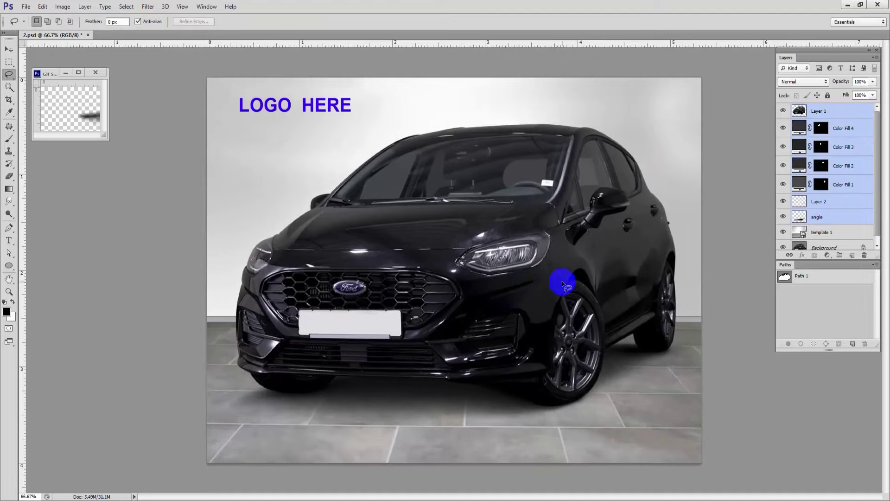
# Step: Begin saving the image under Save As, and create and open a new folder named Done inside the vedio folder
pyautogui.hotkey('ctrl', 'shift', 's')
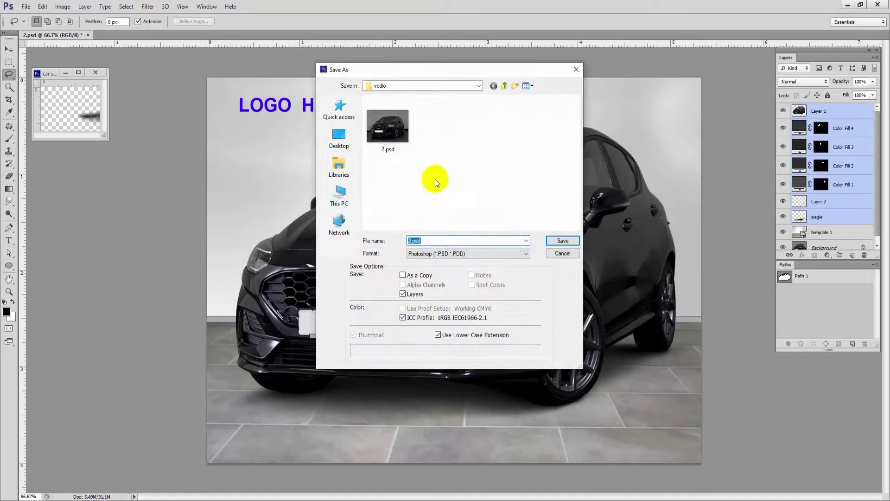
pyautogui.click(515, 86)
pyautogui.write('Done')
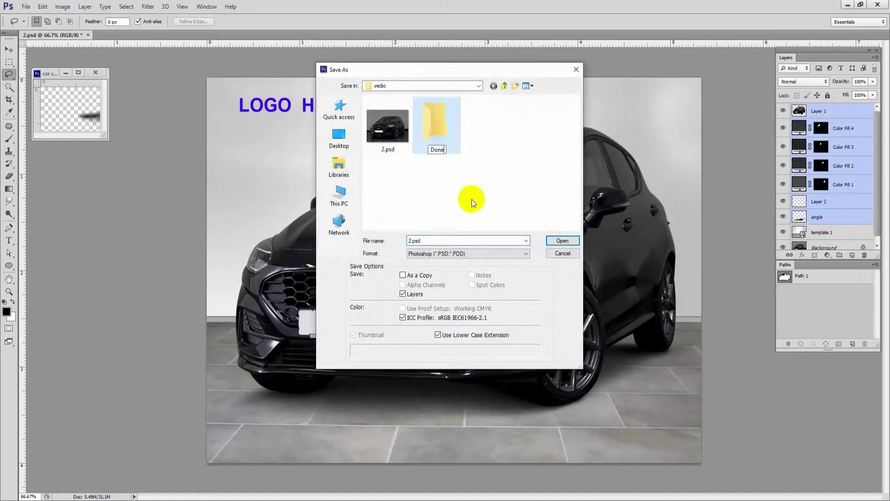
pyautogui.press('Return')
pyautogui.press('Return')
# Step: Save the image in JPEG format in the Done folder, and switch to File Explorer to view that folder
pyautogui.click(520, 253)
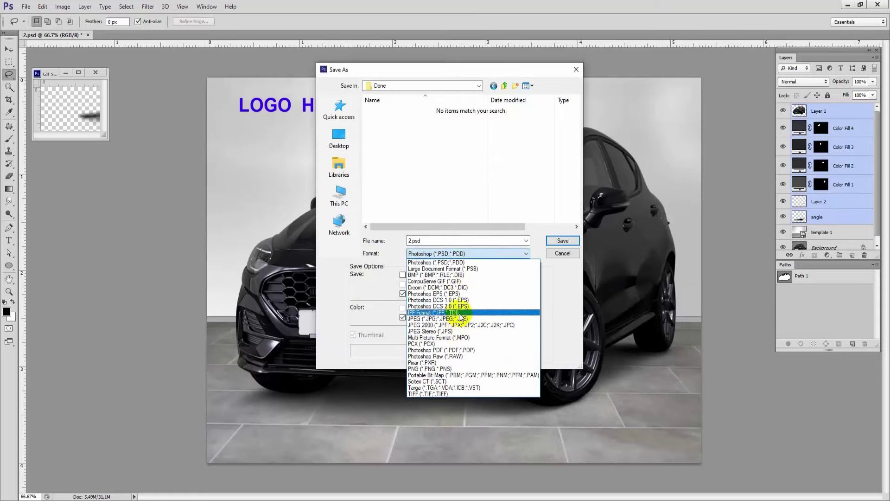
pyautogui.click(461, 319)
pyautogui.press('Return')
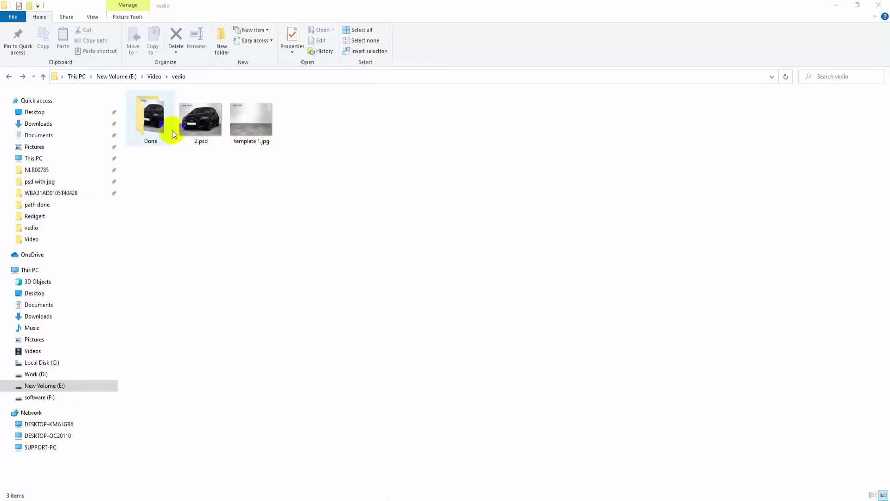
pyautogui.click(154, 122)
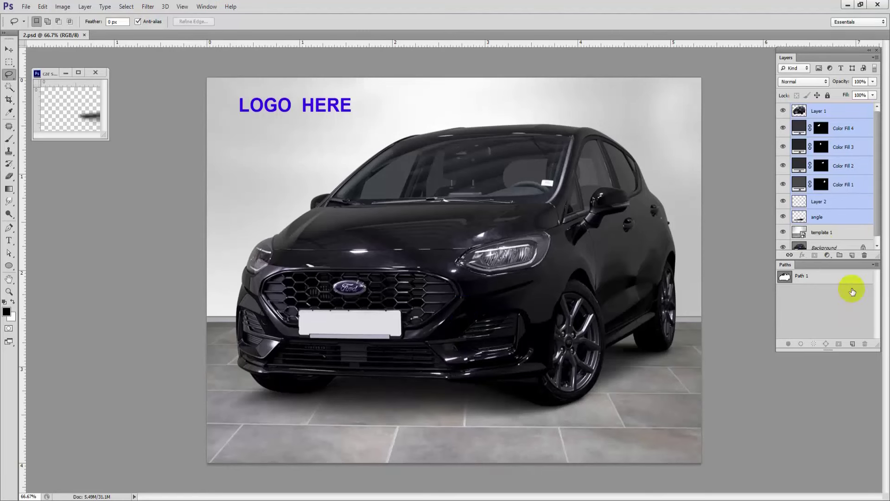
# Step: Compare the original Background photo with the finished composite by hiding and restoring all the other layers twice
pyautogui.keyDown('shift'); pyautogui.click(832, 213); pyautogui.keyUp('shift')
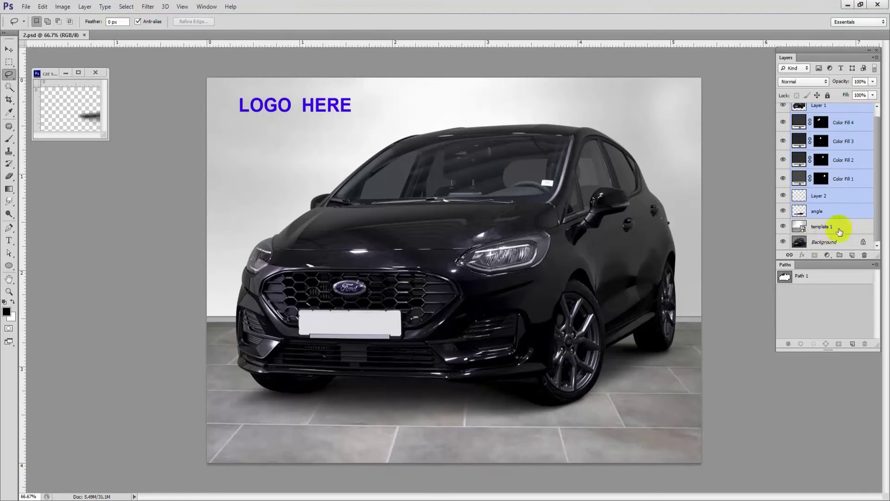
pyautogui.keyDown('alt'); pyautogui.click(783, 242); pyautogui.keyUp('alt')
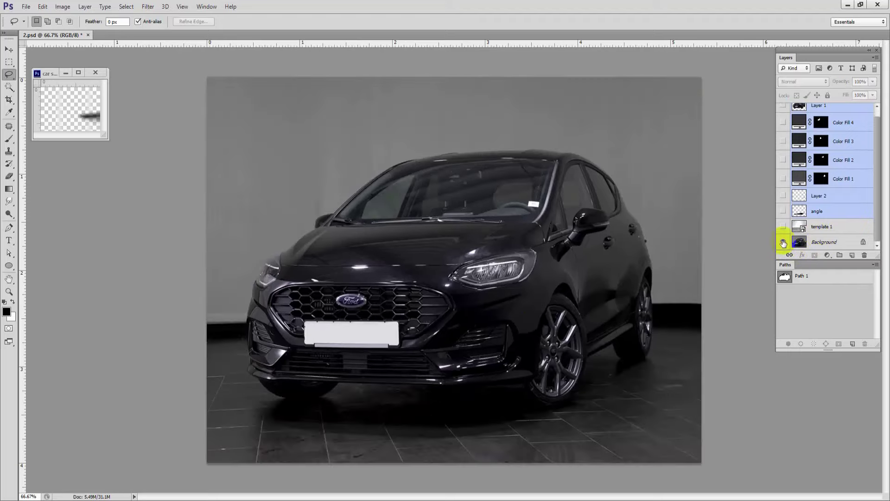
pyautogui.keyDown('alt'); pyautogui.click(783, 242); pyautogui.keyUp('alt')
pyautogui.keyDown('alt'); pyautogui.click(783, 242); pyautogui.keyUp('alt')
pyautogui.keyDown('alt'); pyautogui.click(783, 242); pyautogui.keyUp('alt')
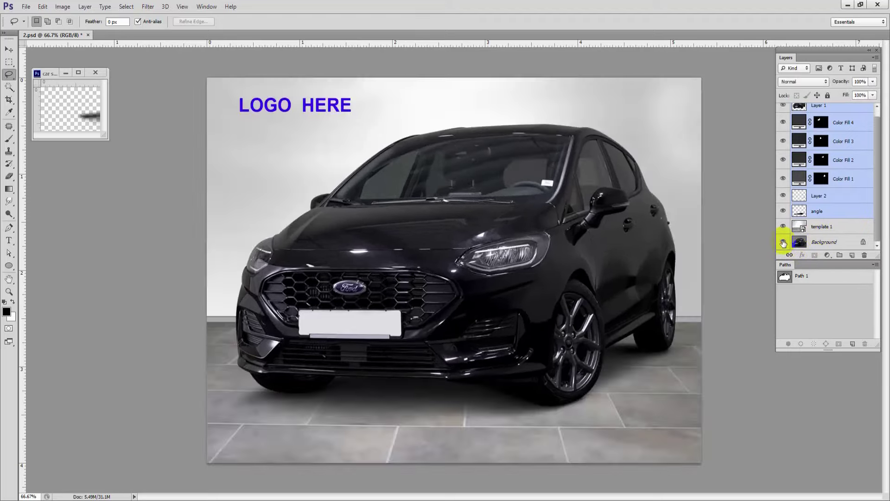